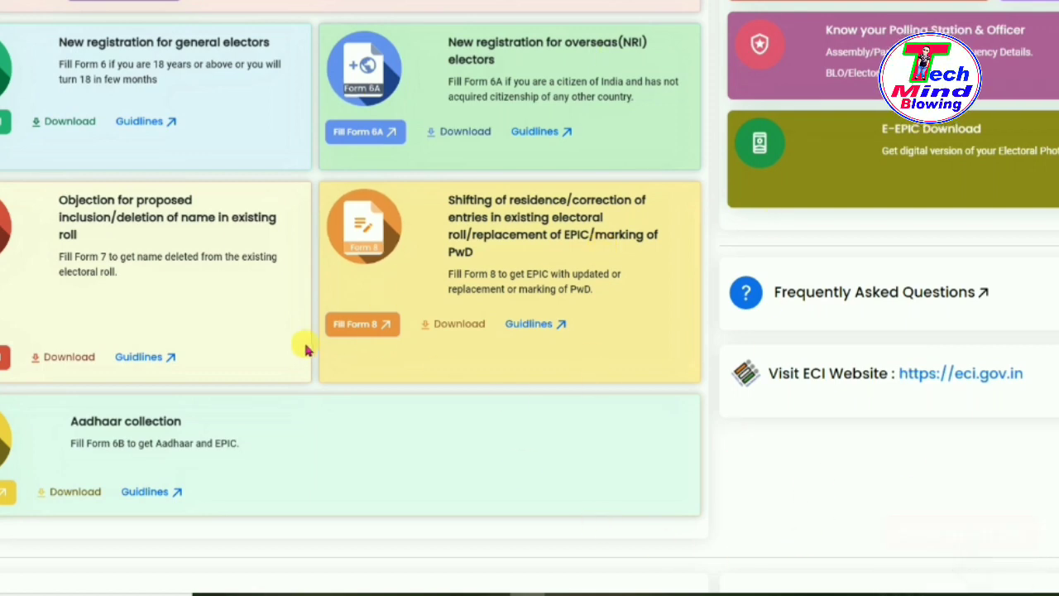
Start Form 8 from its card to begin correcting electoral roll entries.
click(356, 331)
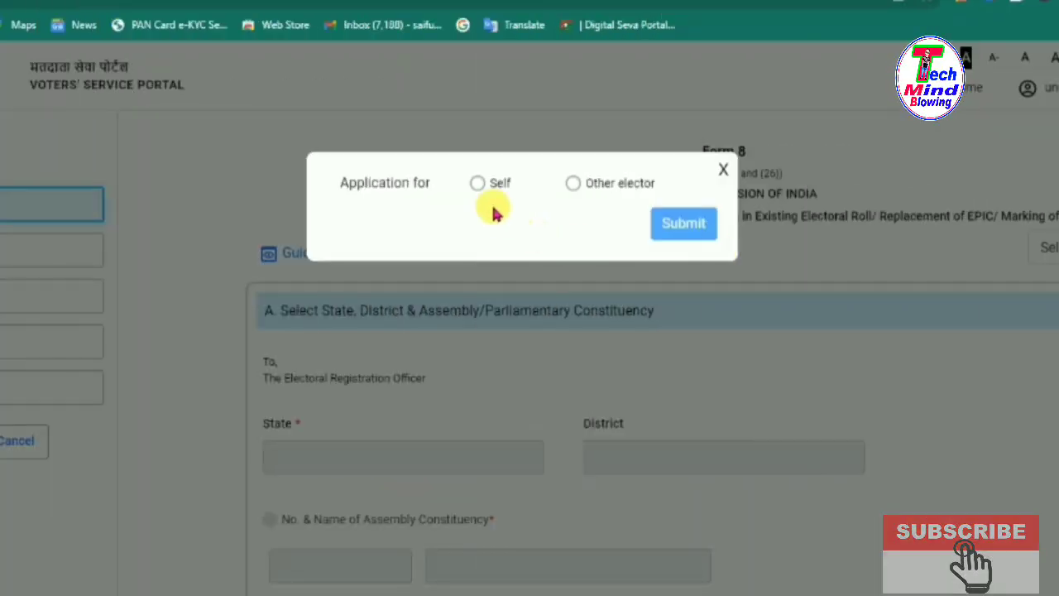
click(483, 187)
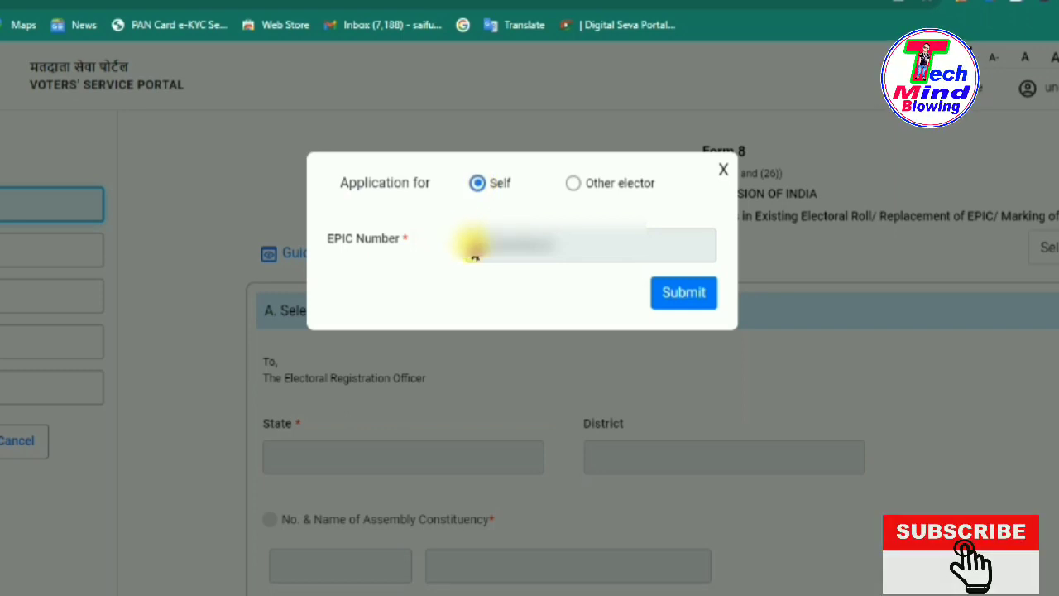
click(685, 299)
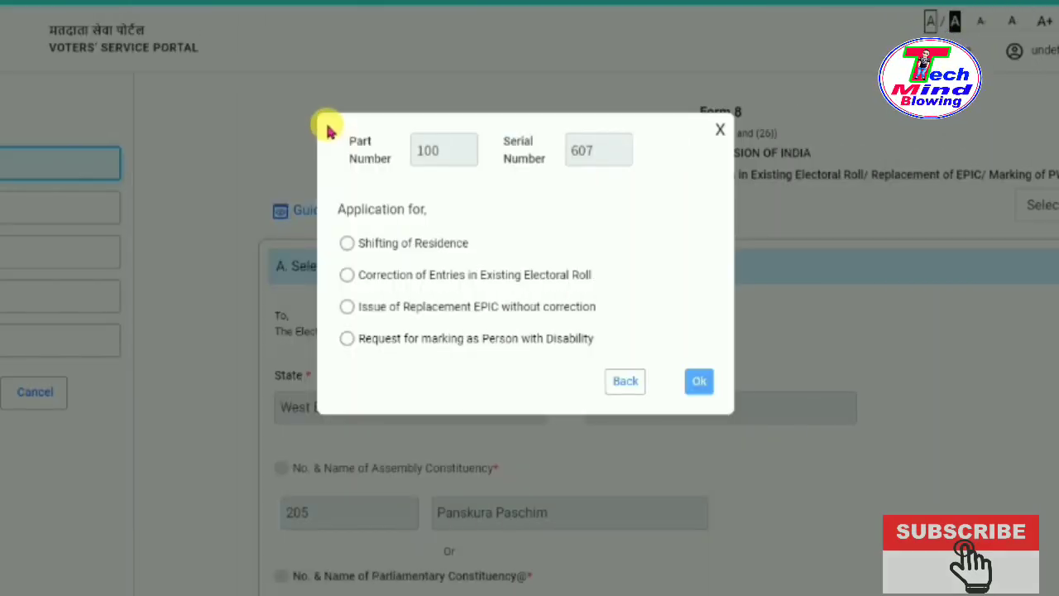
drag(333, 133, 732, 412)
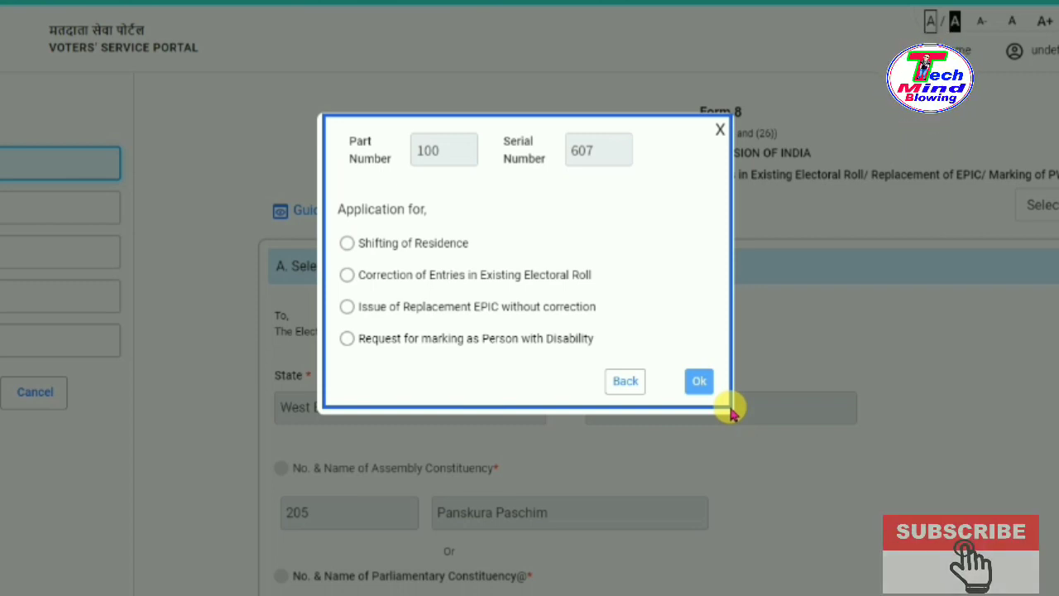
drag(338, 128, 486, 182)
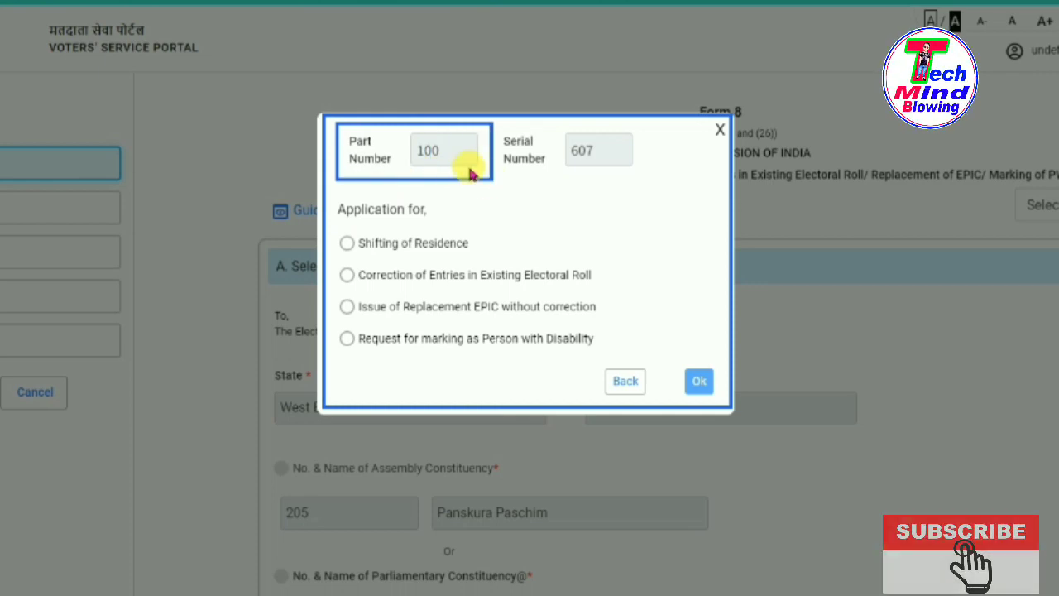
drag(405, 138, 458, 166)
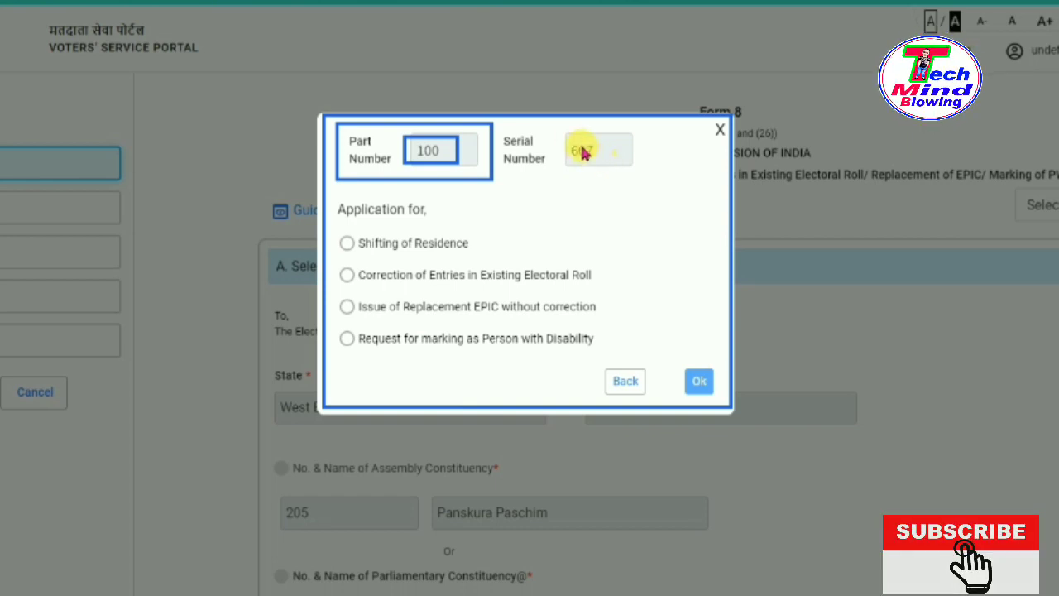
drag(558, 134, 624, 168)
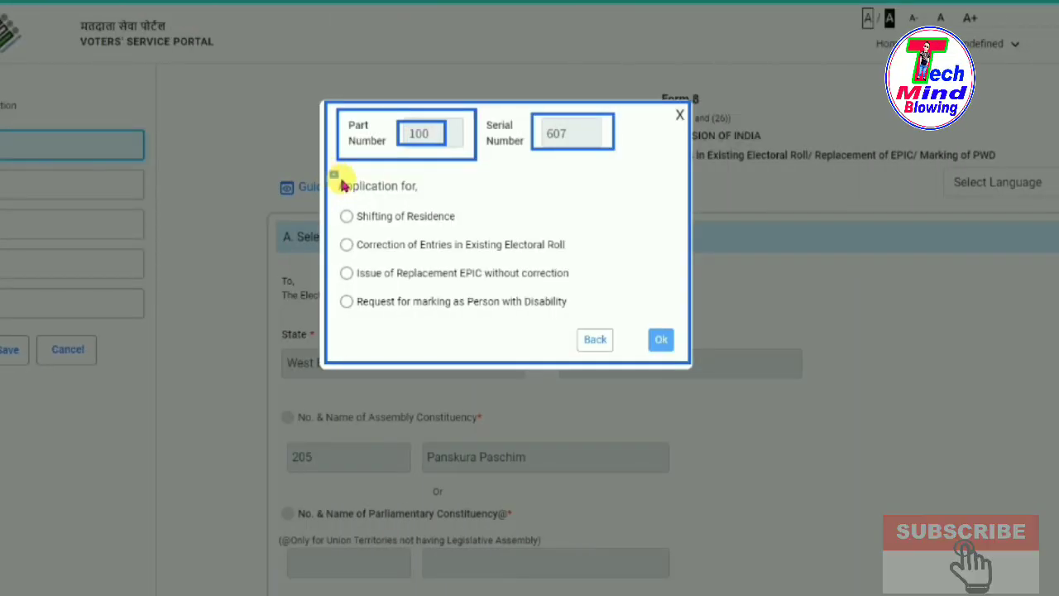
drag(340, 183, 440, 201)
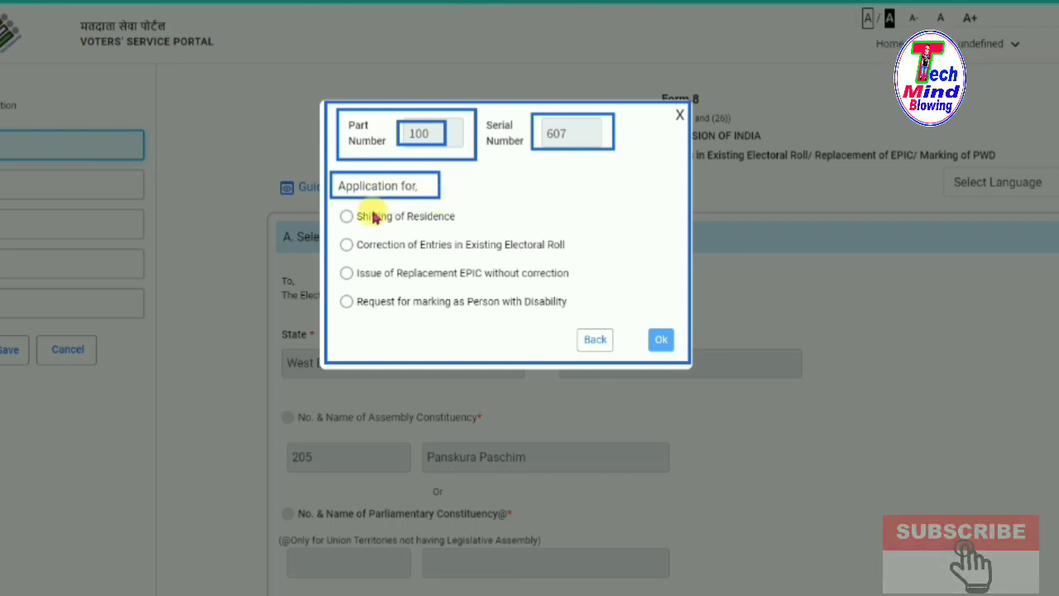
mouse_move(336, 206)
mouse_down()
mouse_move(381, 226)
mouse_move(474, 235)
mouse_up()
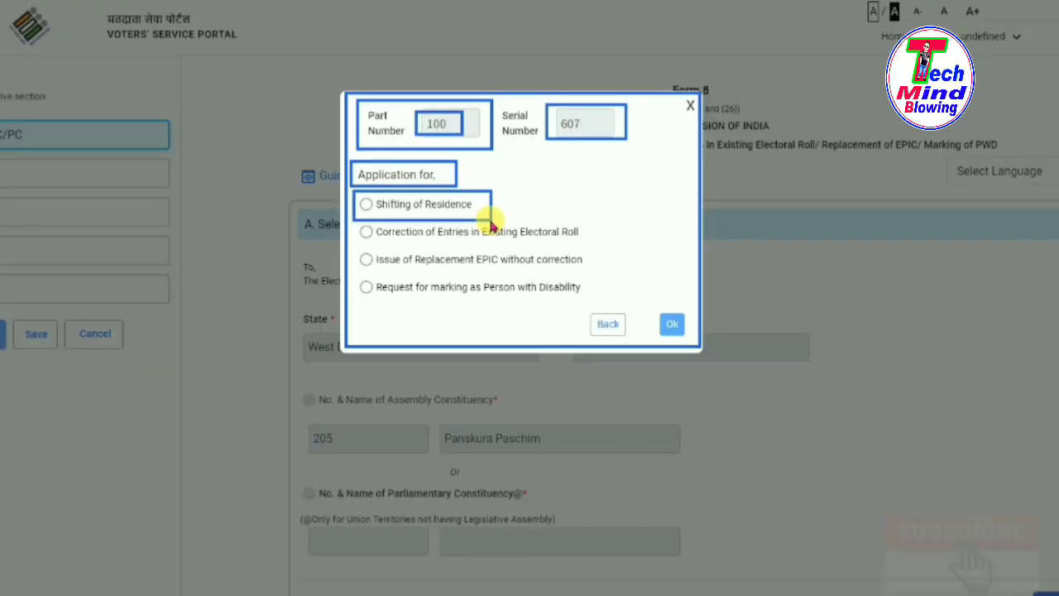
Highlight the application-type options around Correction of Entries in Existing Electoral Roll.
mouse_move(356, 225)
mouse_down()
mouse_move(383, 243)
mouse_move(593, 251)
mouse_up()
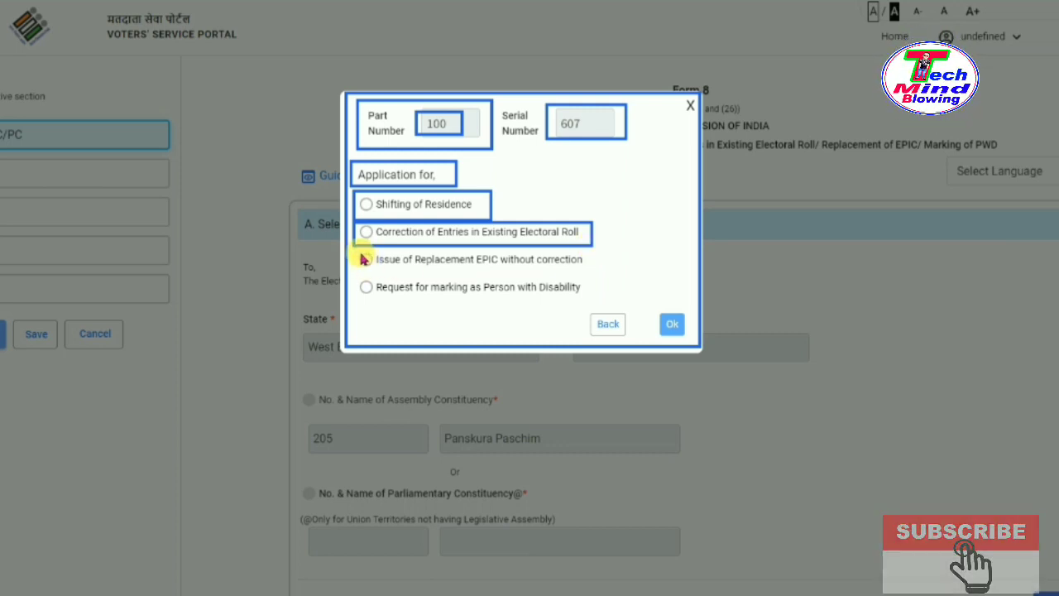
drag(365, 260, 602, 278)
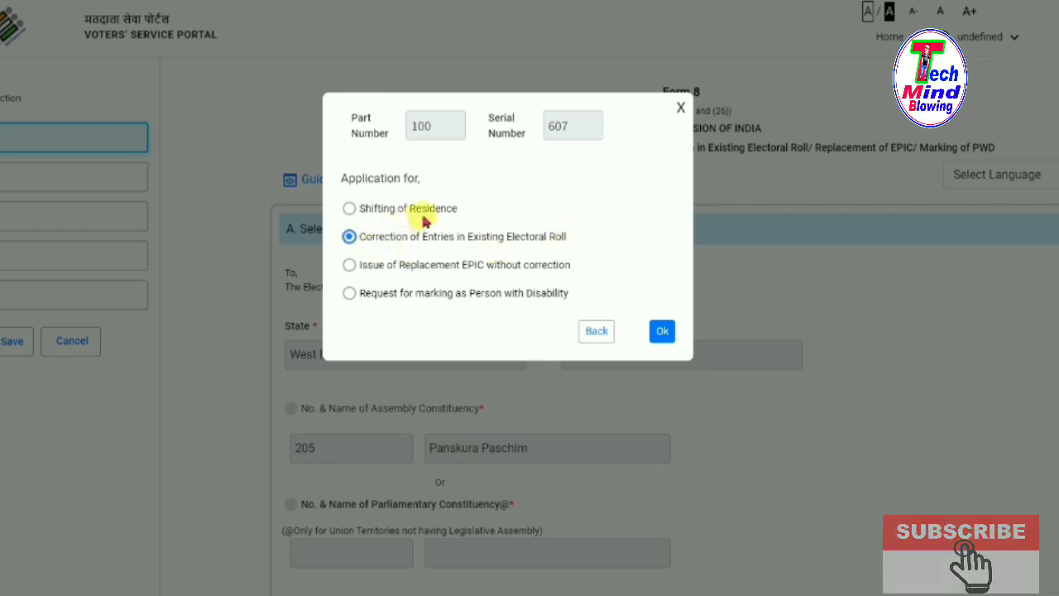
Try Shifting of Residence and Replacement EPIC, then confirm Correction of Entries in Existing Electoral Roll.
click(350, 210)
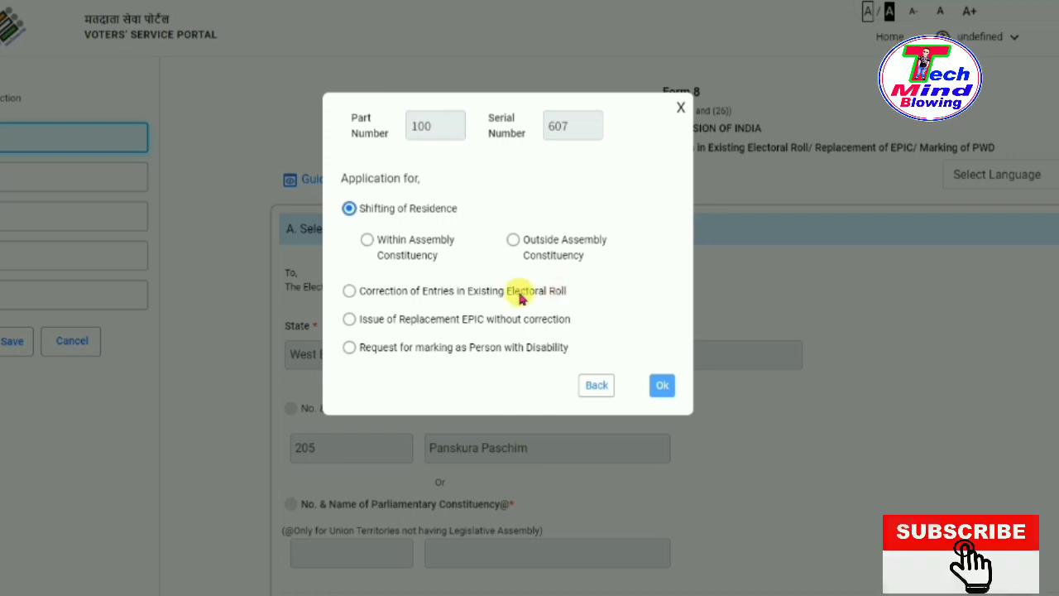
click(349, 320)
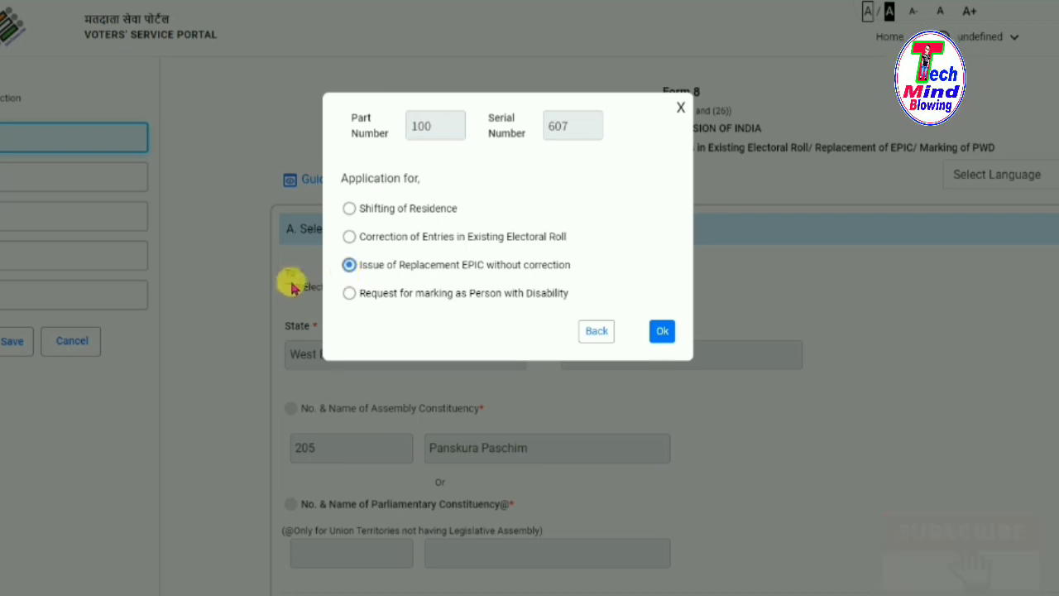
click(349, 237)
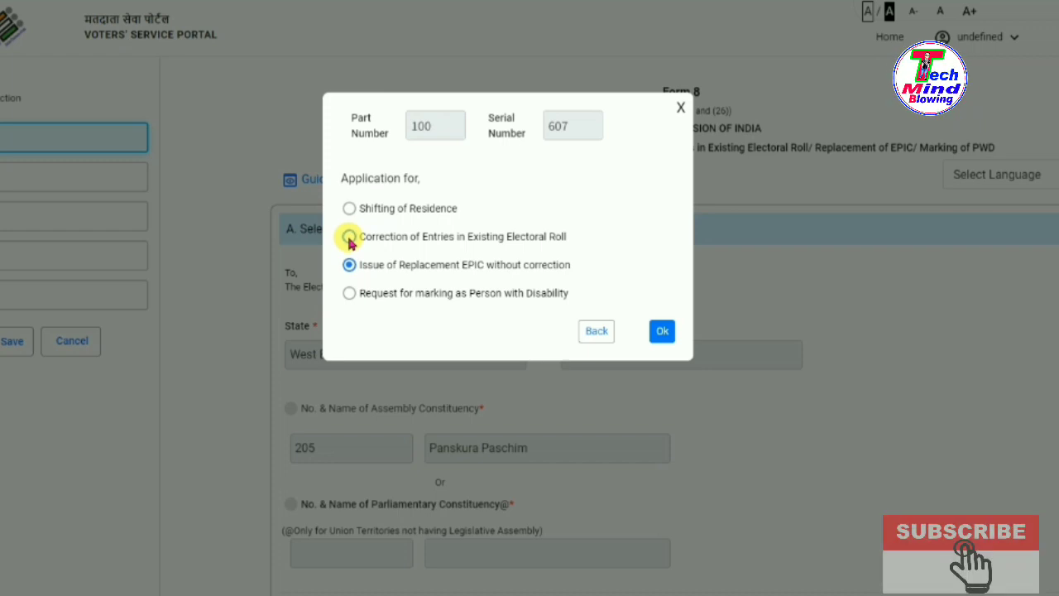
click(662, 331)
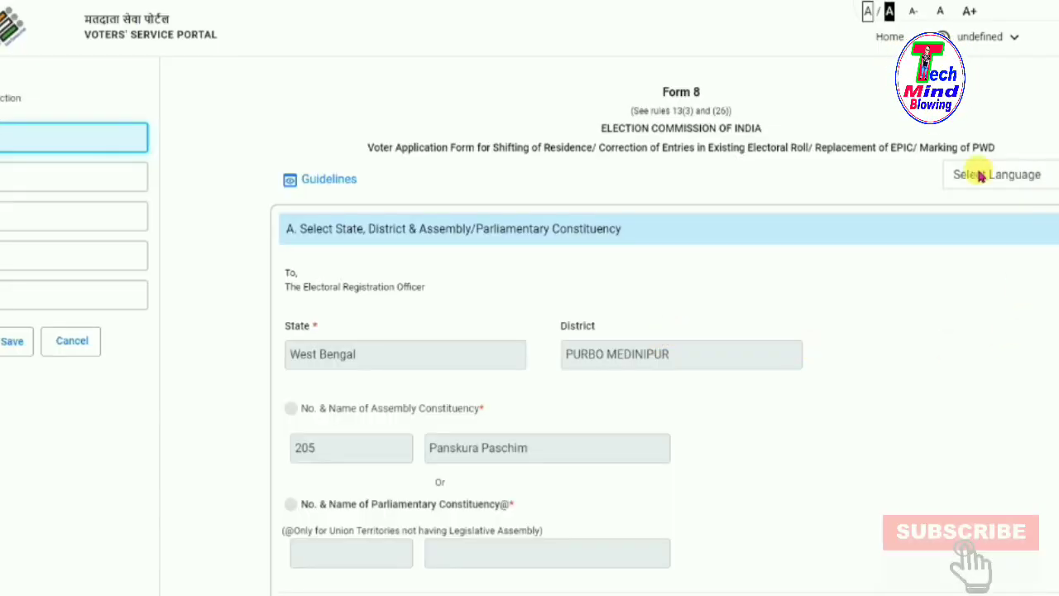
Switch the Form 8 language to English.
click(1055, 176)
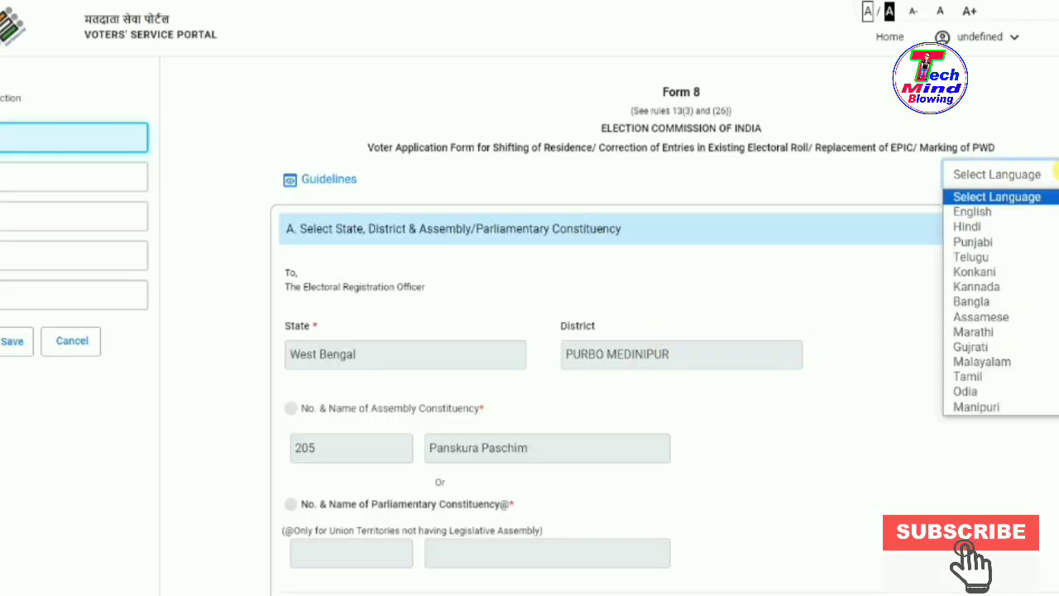
click(1000, 217)
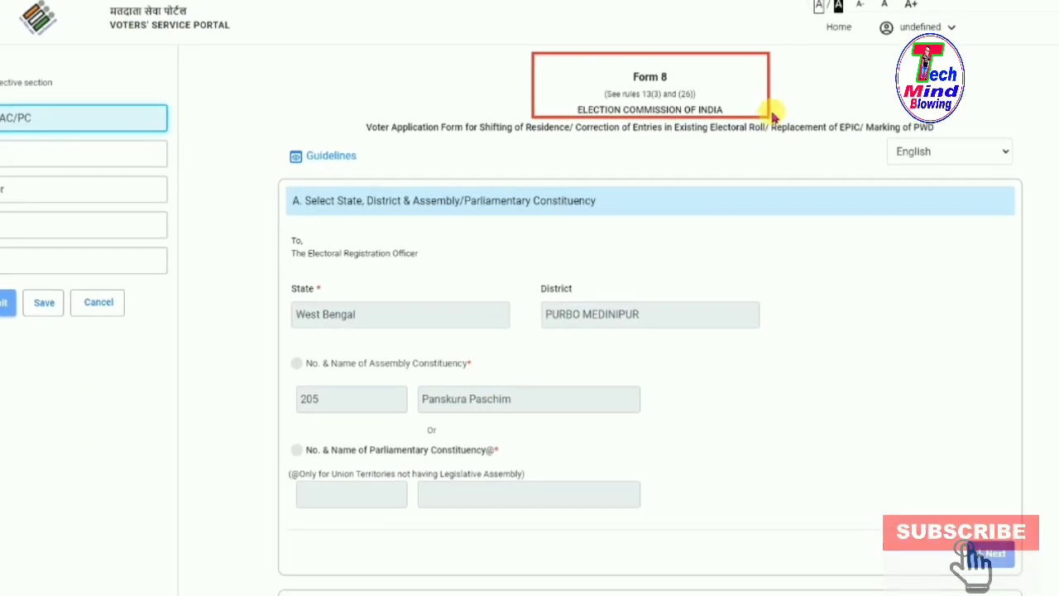
mouse_move(345, 114)
mouse_down()
mouse_move(444, 142)
mouse_move(957, 139)
mouse_up()
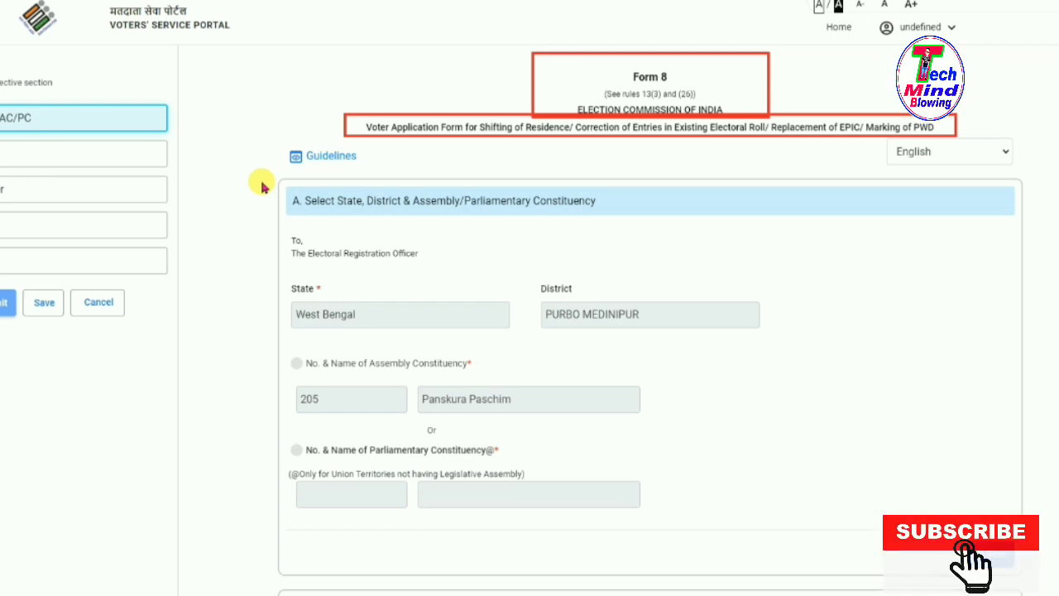
Highlight the prefilled West Bengal, PURBO MEDINIPUR and 205 Panskura Paschim fields in Section A.
mouse_move(275, 184)
mouse_down()
mouse_move(447, 222)
mouse_move(633, 232)
mouse_up()
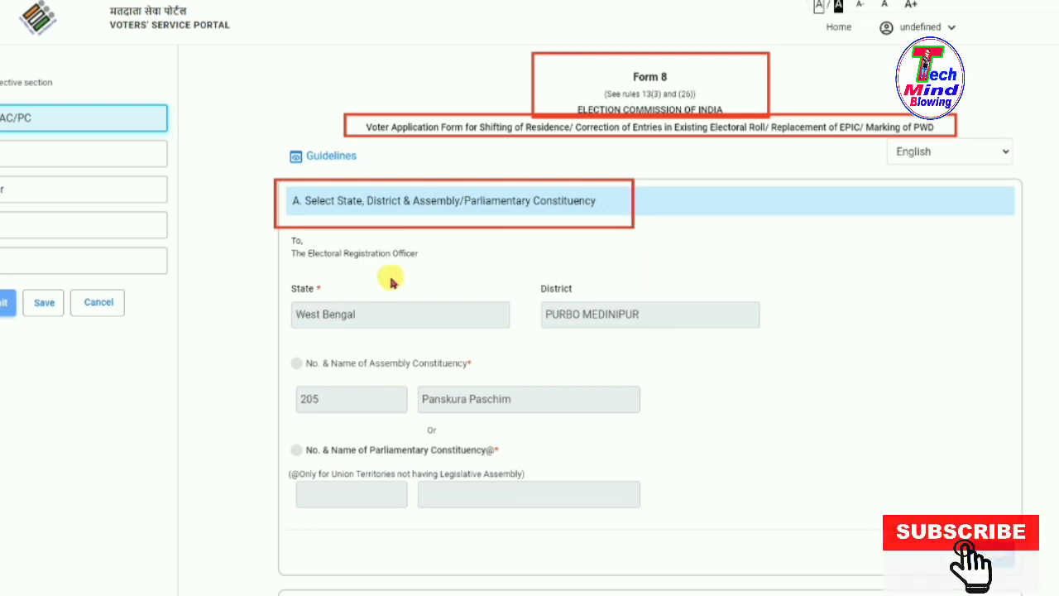
mouse_move(253, 263)
mouse_down()
mouse_move(294, 300)
mouse_move(502, 336)
mouse_up()
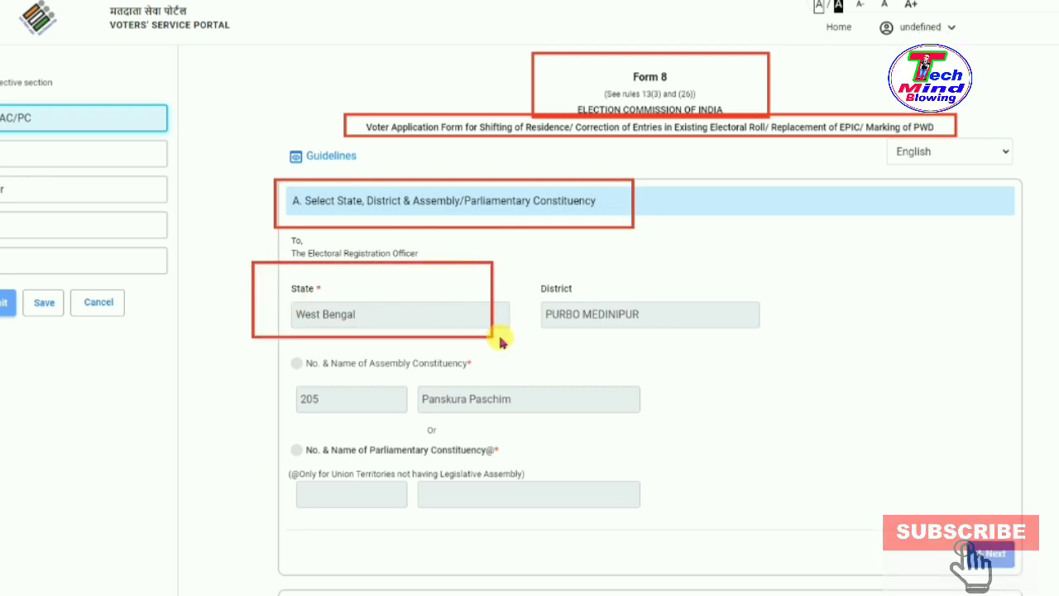
mouse_move(531, 265)
mouse_down()
mouse_move(714, 334)
mouse_move(775, 340)
mouse_up()
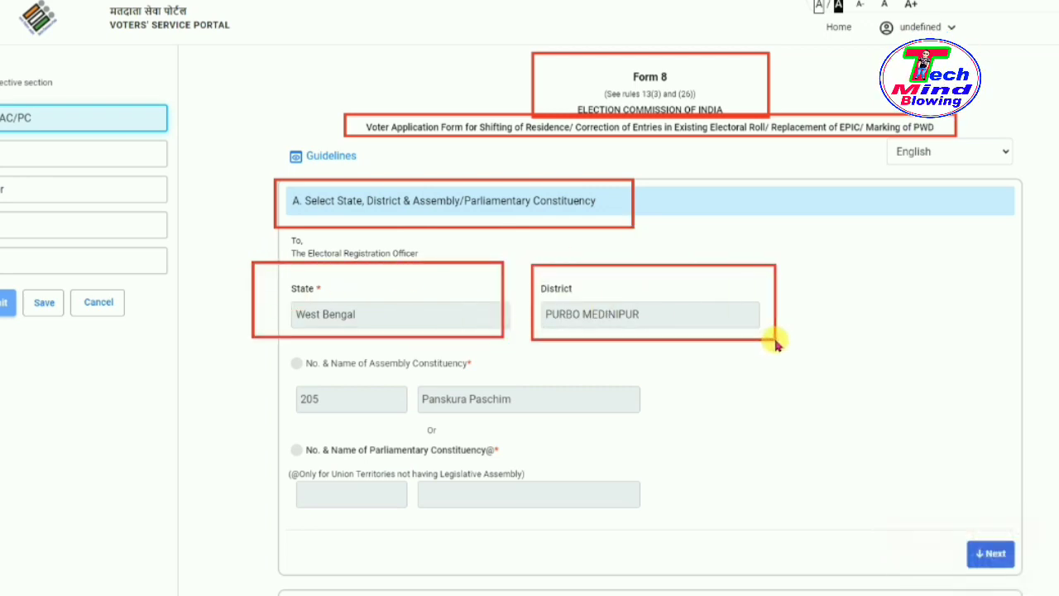
drag(246, 367, 608, 429)
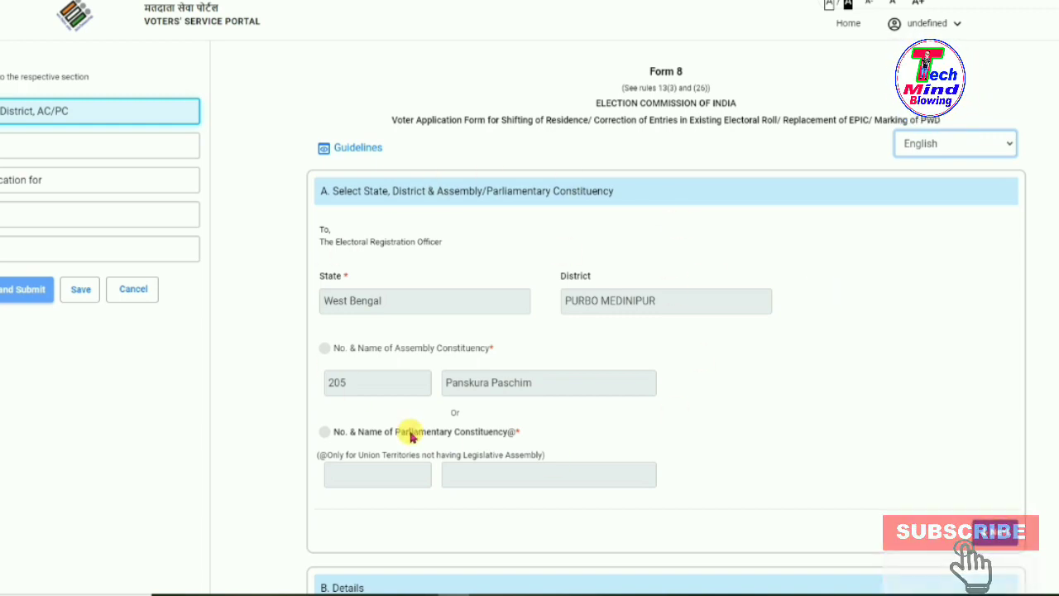
Go to Section B Details, where the applicant's name and EPIC number appear prefilled.
scroll(769, 307, down, 3)
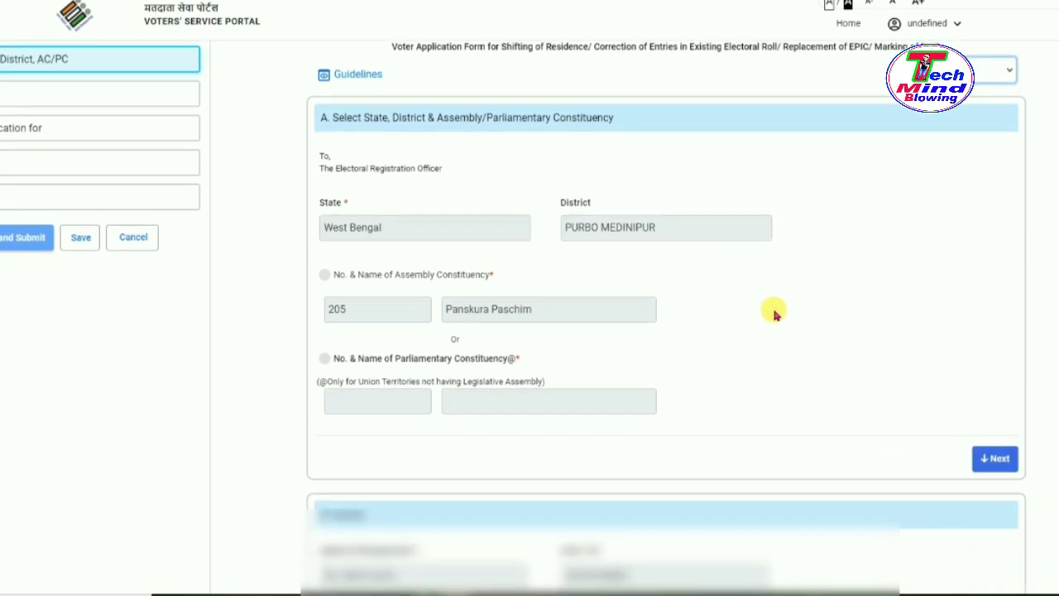
click(995, 403)
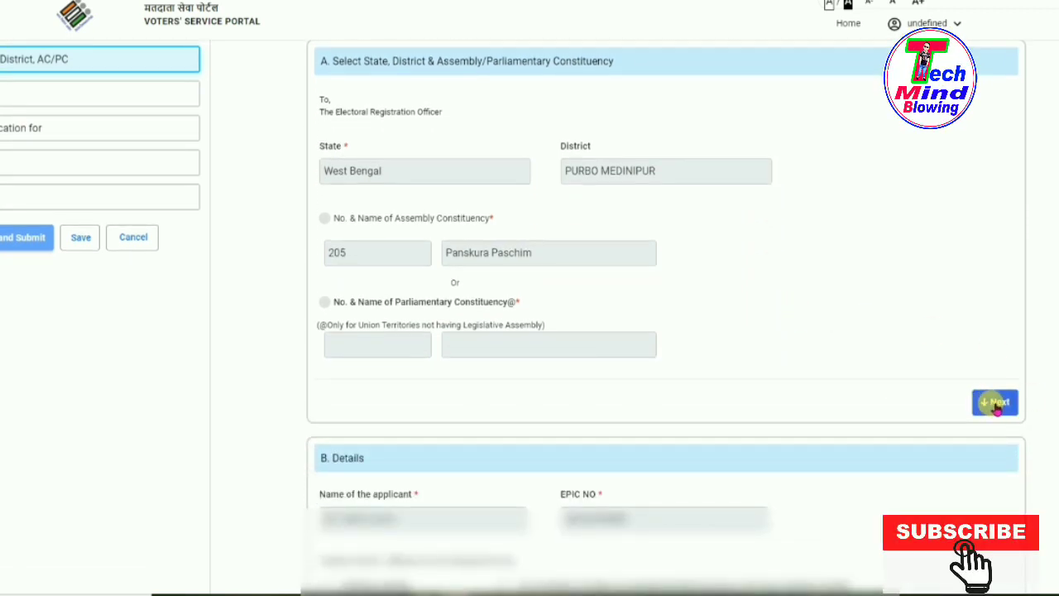
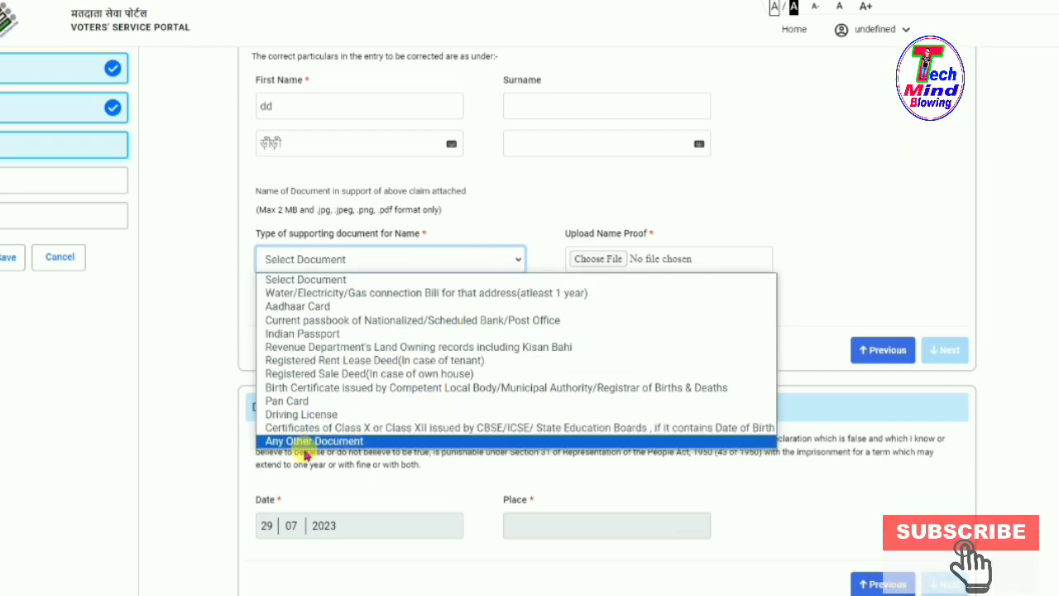
Set the name proof to Any Other Document named 'PAN', leaving the proof file unattached.
click(336, 442)
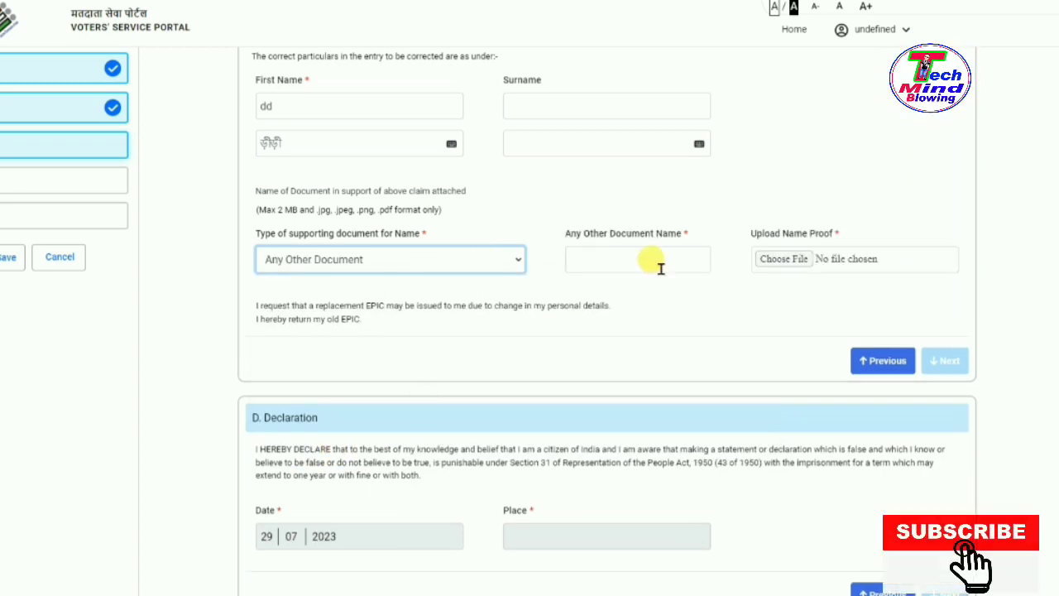
click(618, 257)
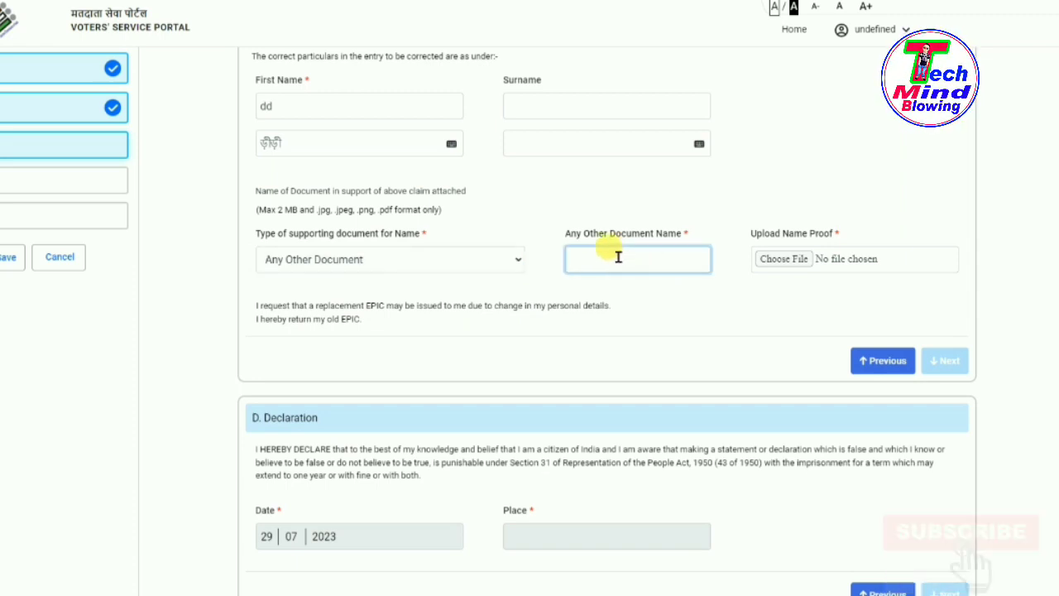
text(PAN)
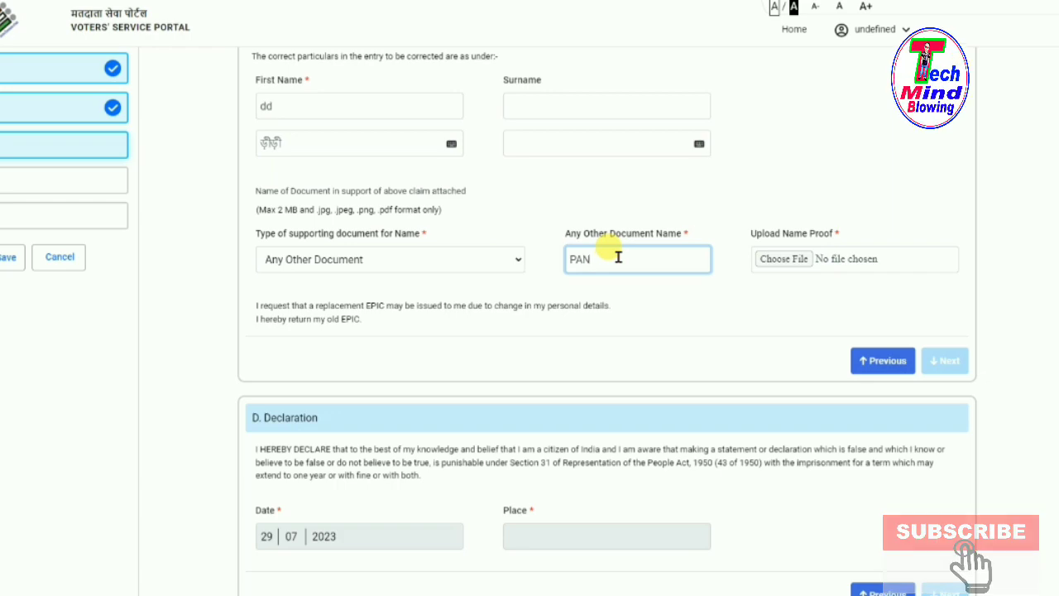
click(798, 263)
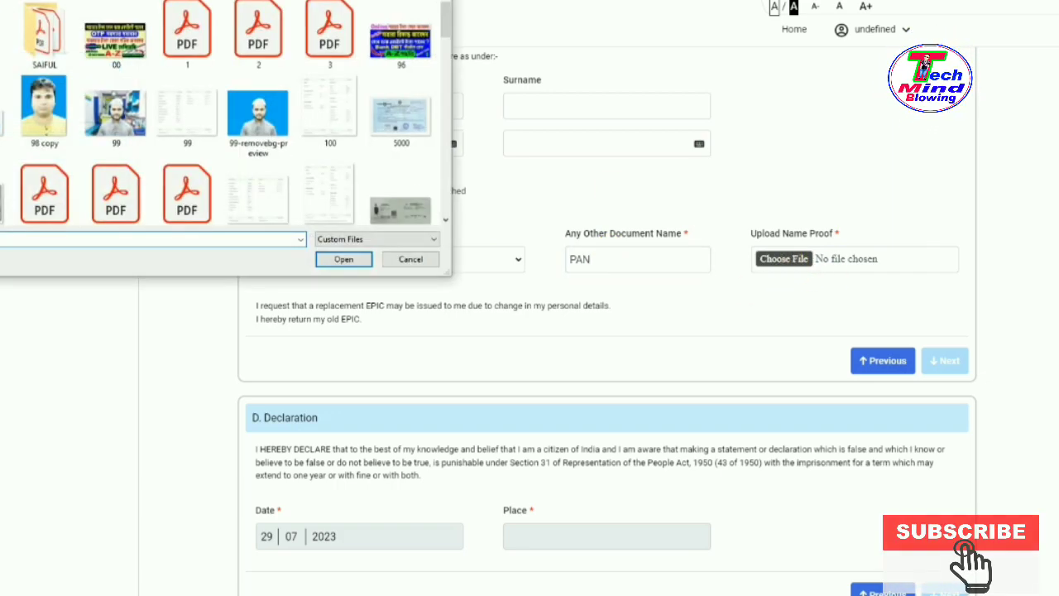
key(Escape)
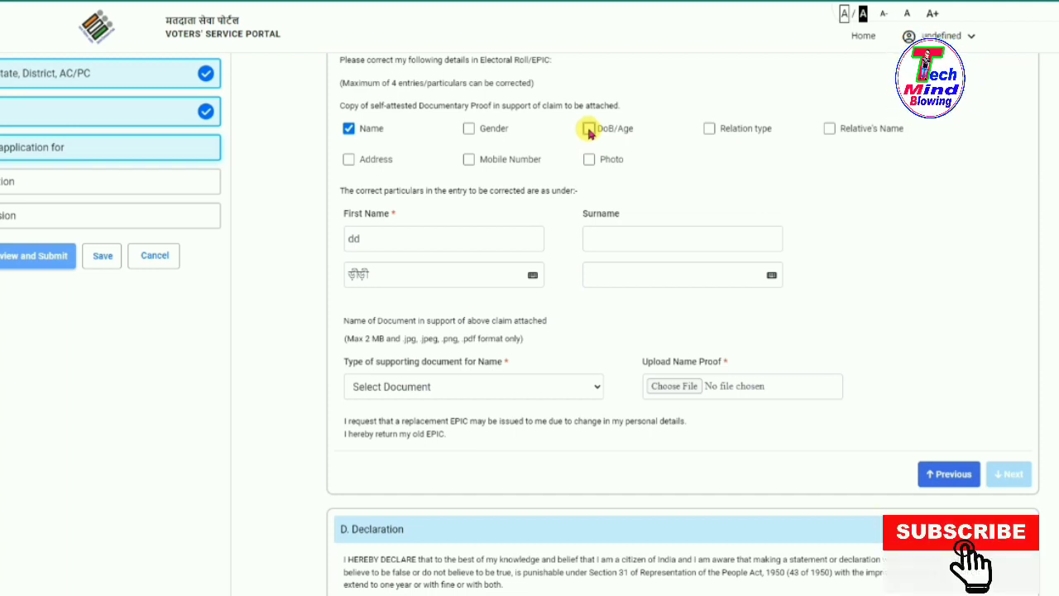
click(589, 130)
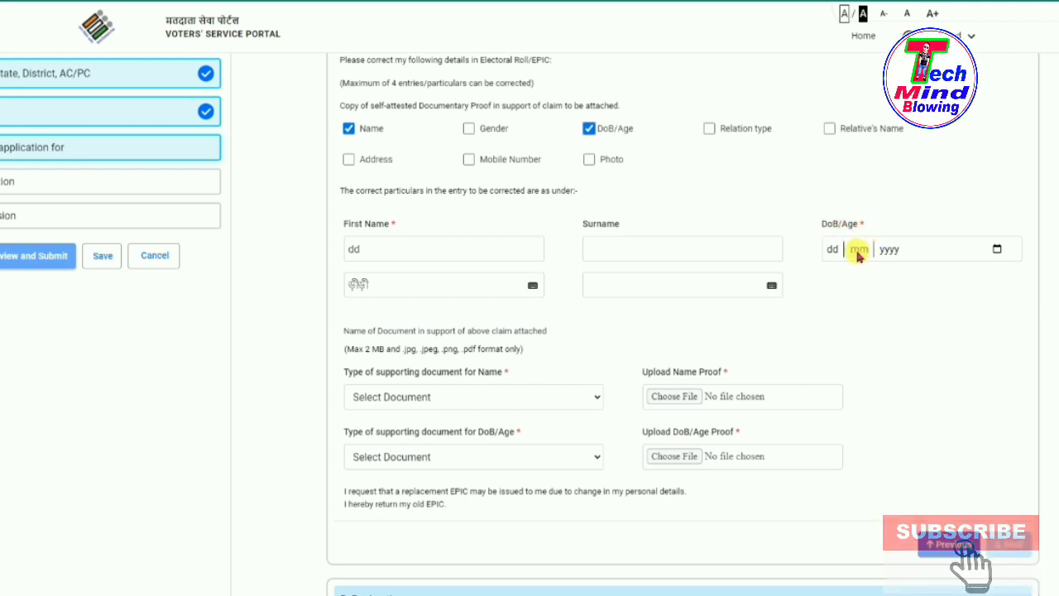
click(998, 250)
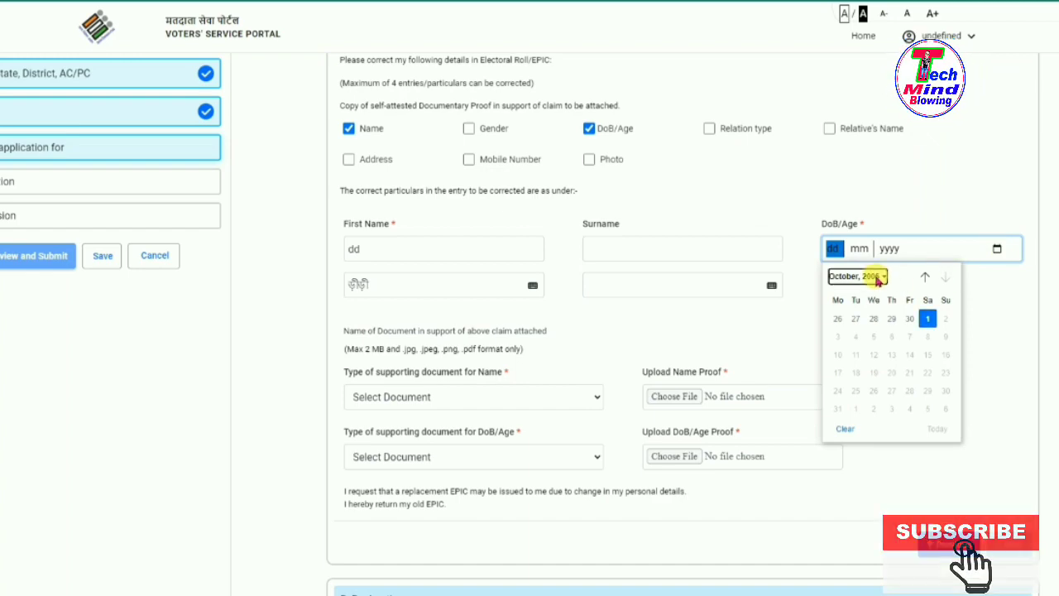
click(871, 277)
click(999, 306)
scroll(991, 303, down, 3)
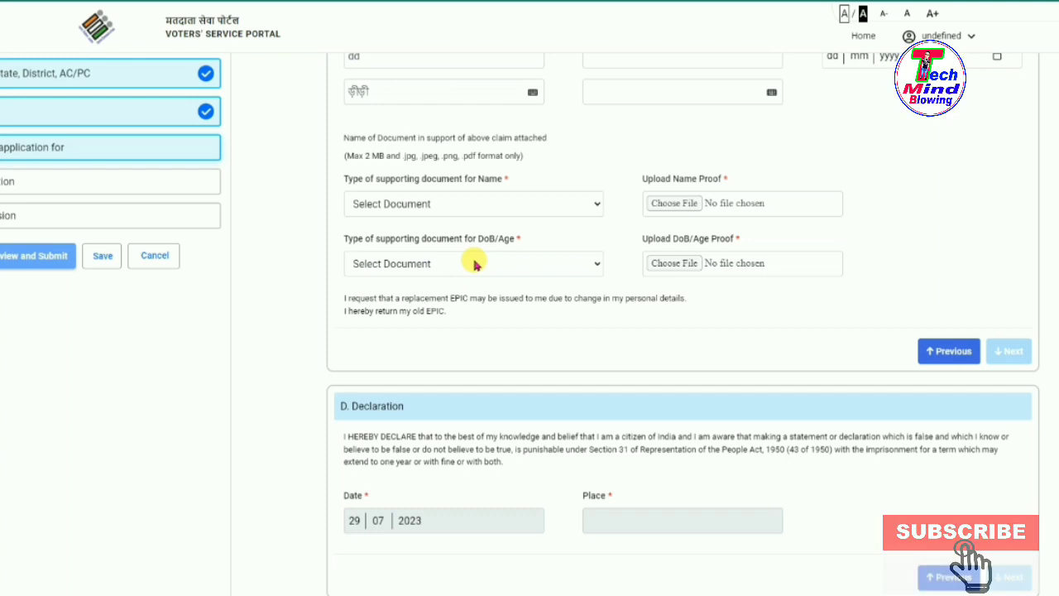
Choose Aadhaar Card as the date-of-birth supporting document type.
click(476, 265)
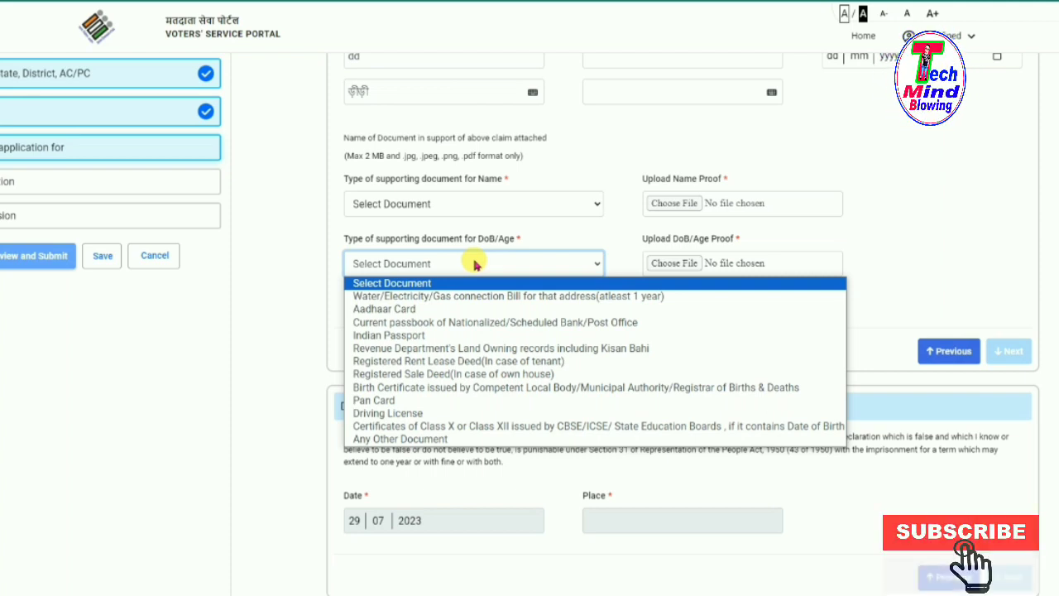
click(402, 311)
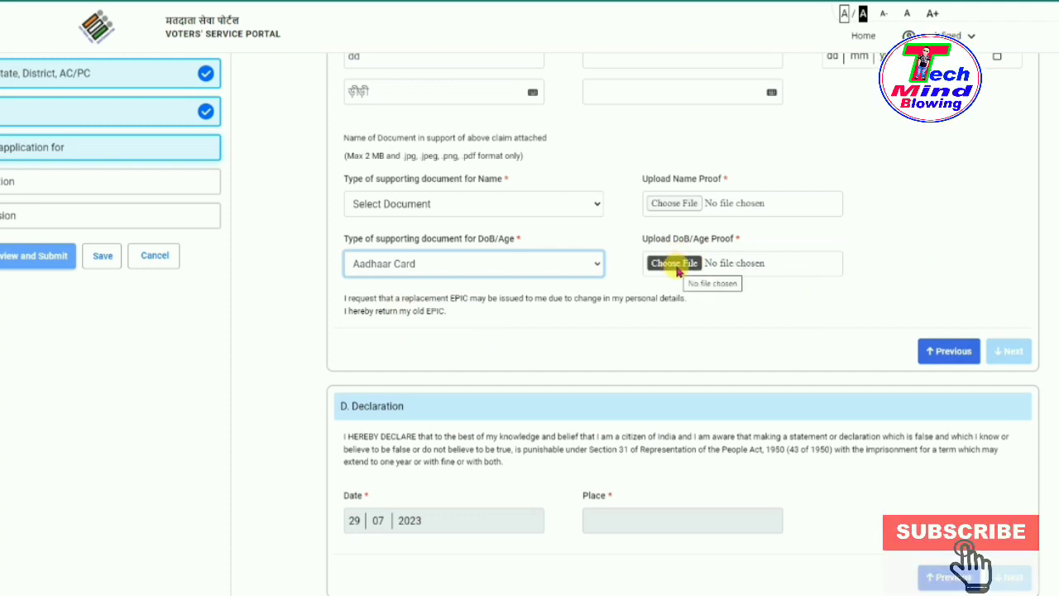
click(676, 265)
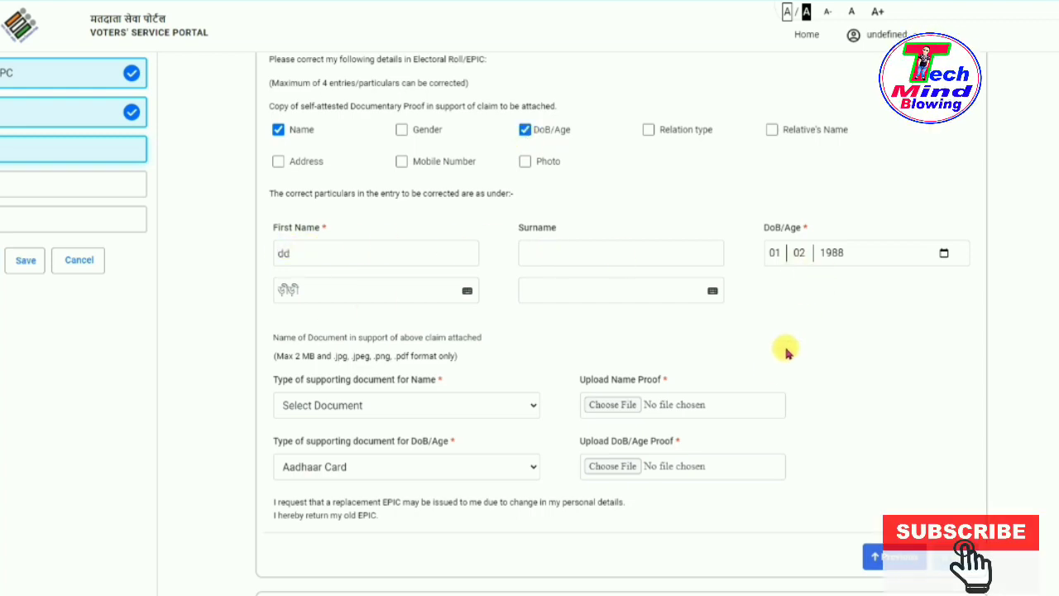
Set the name proof to Aadhaar Card and the date-of-birth proof to Indian Passport.
scroll(796, 377, down, 1)
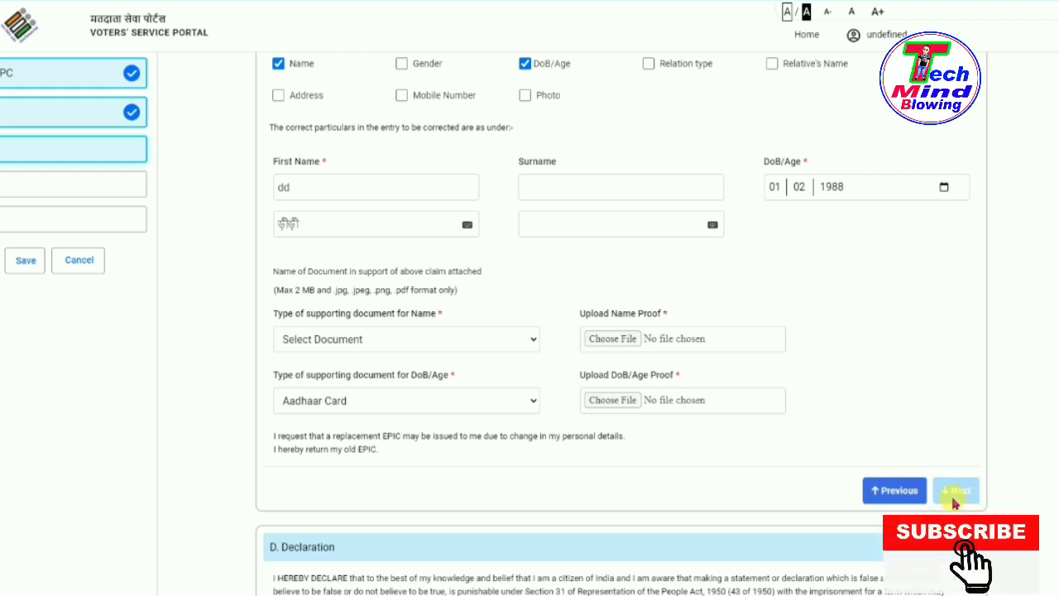
click(371, 342)
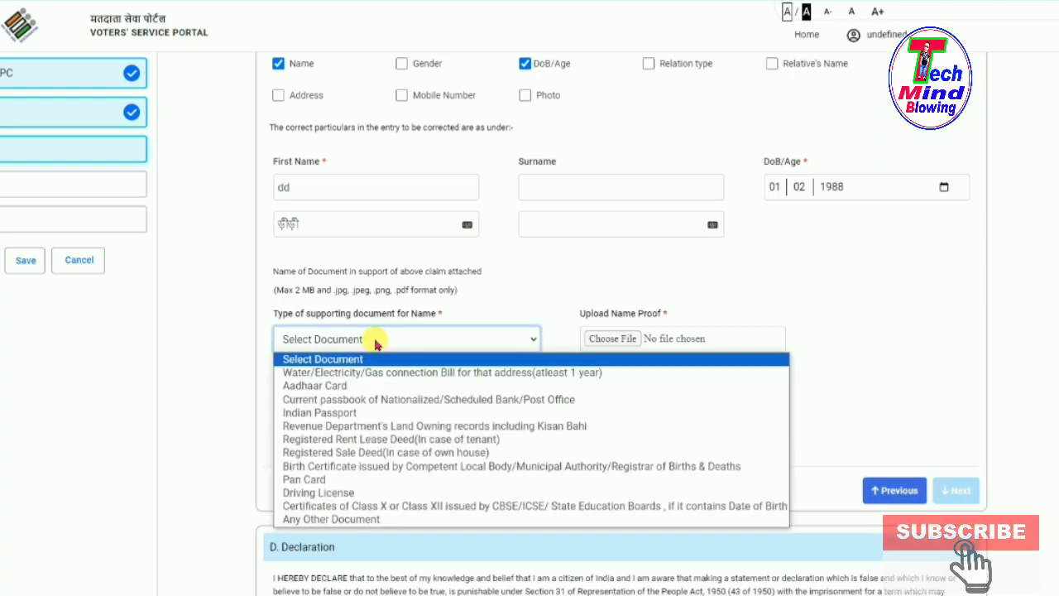
click(342, 385)
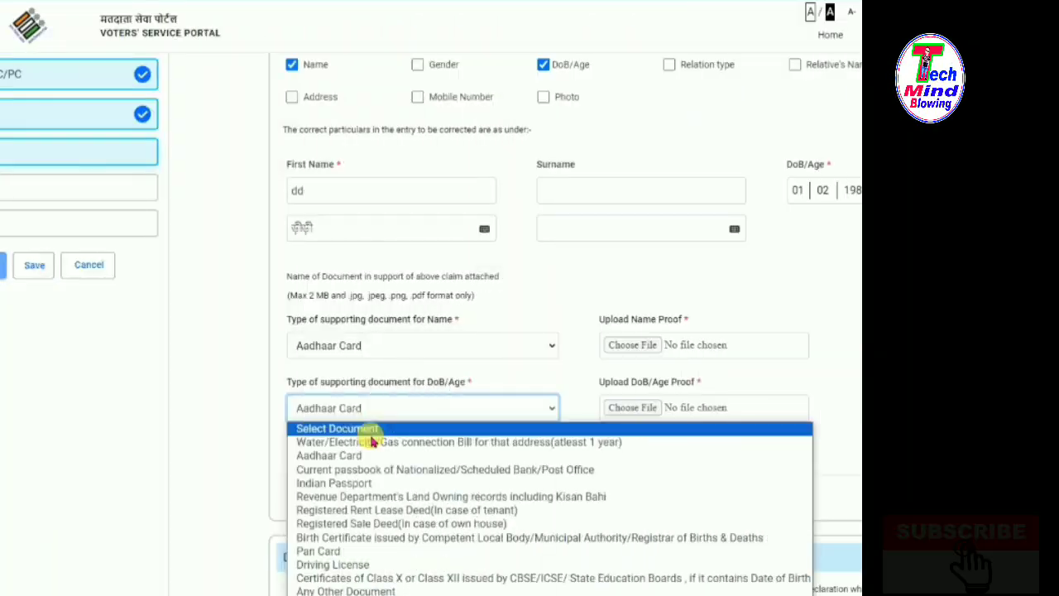
click(363, 484)
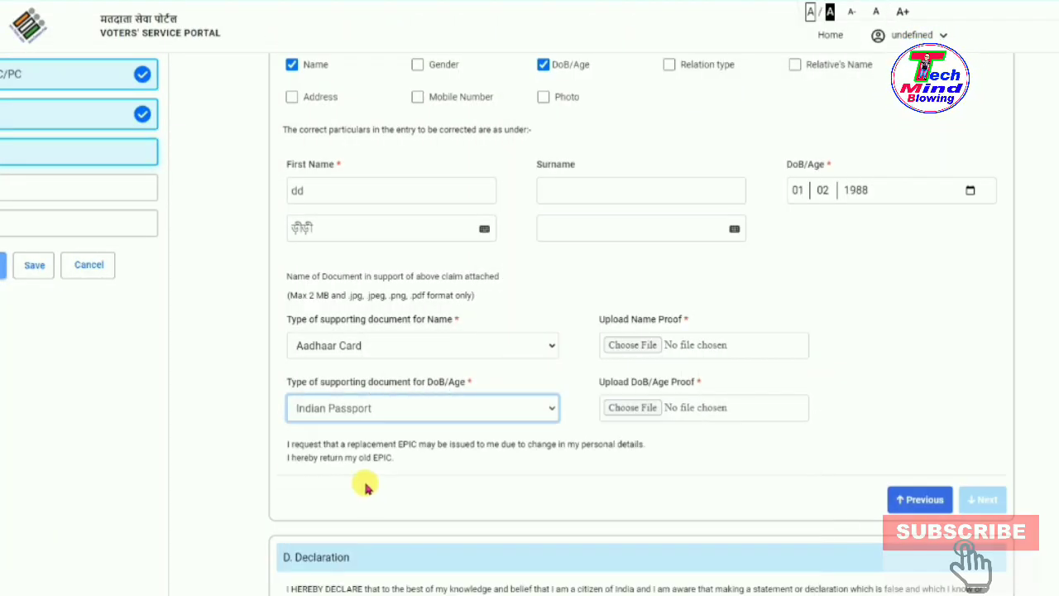
Upload 99.png as both the name and date-of-birth proof, then return to Details.
click(638, 348)
click(218, 120)
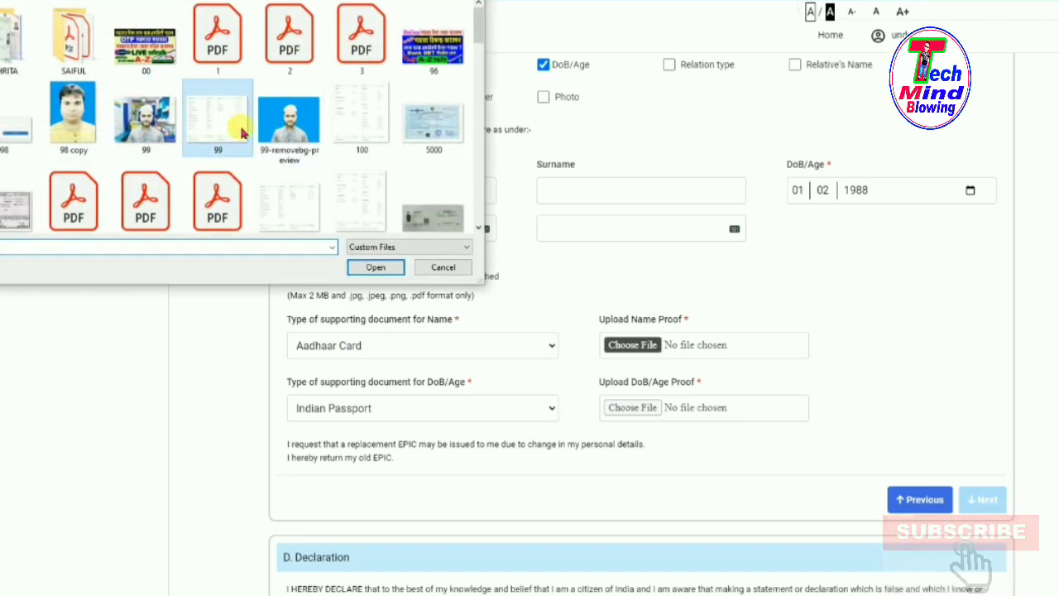
click(375, 267)
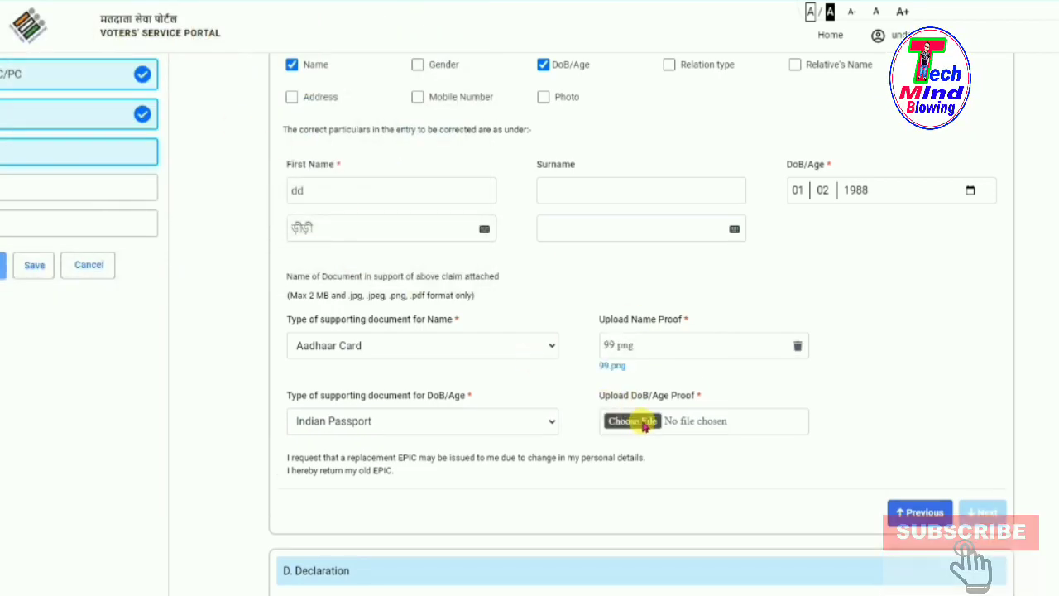
click(633, 422)
click(222, 110)
click(383, 266)
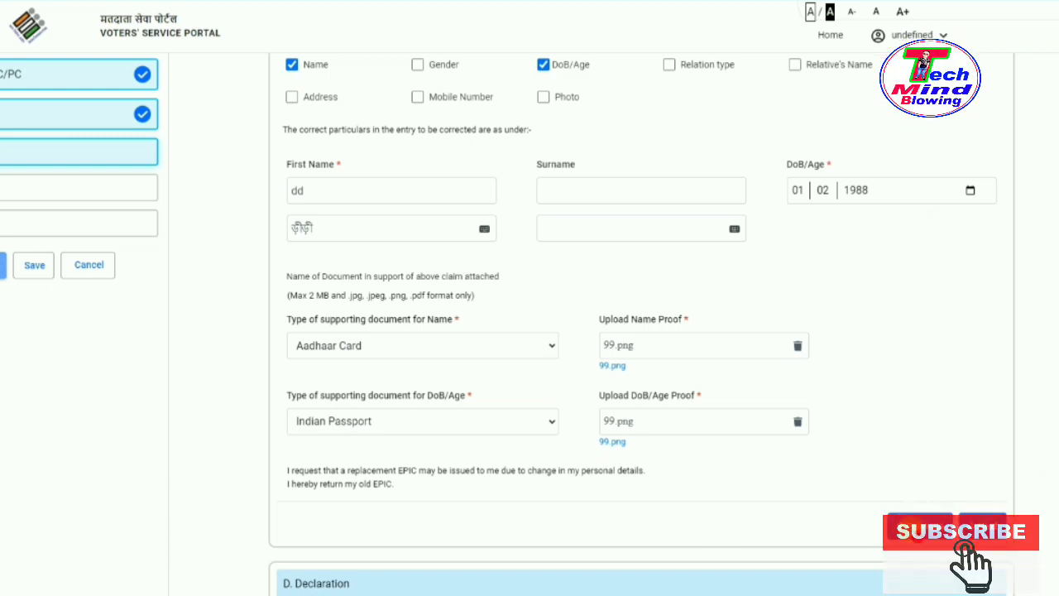
click(908, 528)
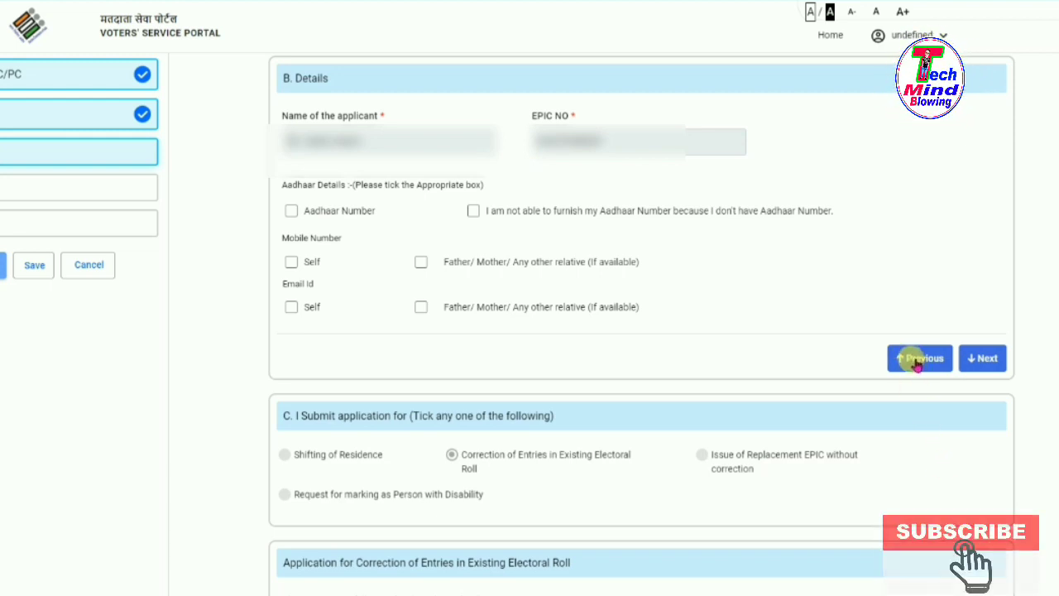
Replace the Name correction with Photo alongside DoB/Age, and pick a new photograph.
click(917, 362)
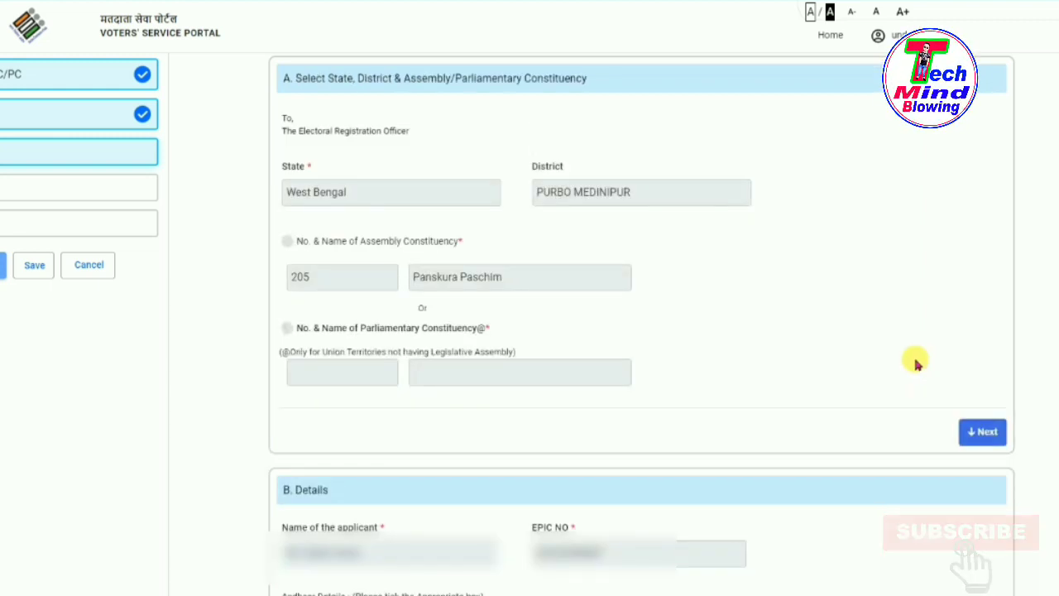
scroll(688, 350, down, 9)
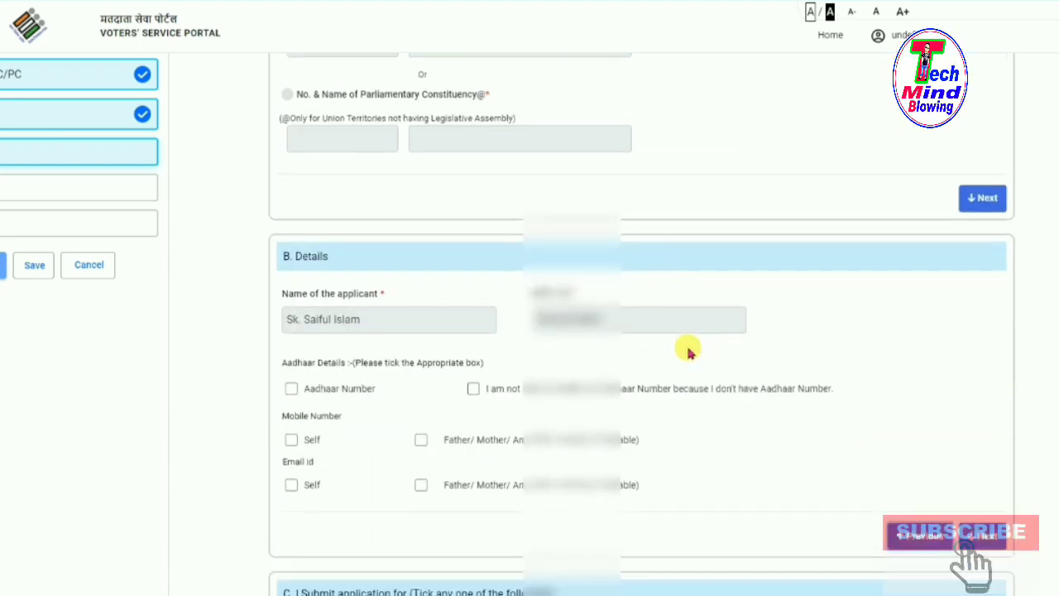
scroll(811, 363, down, 3)
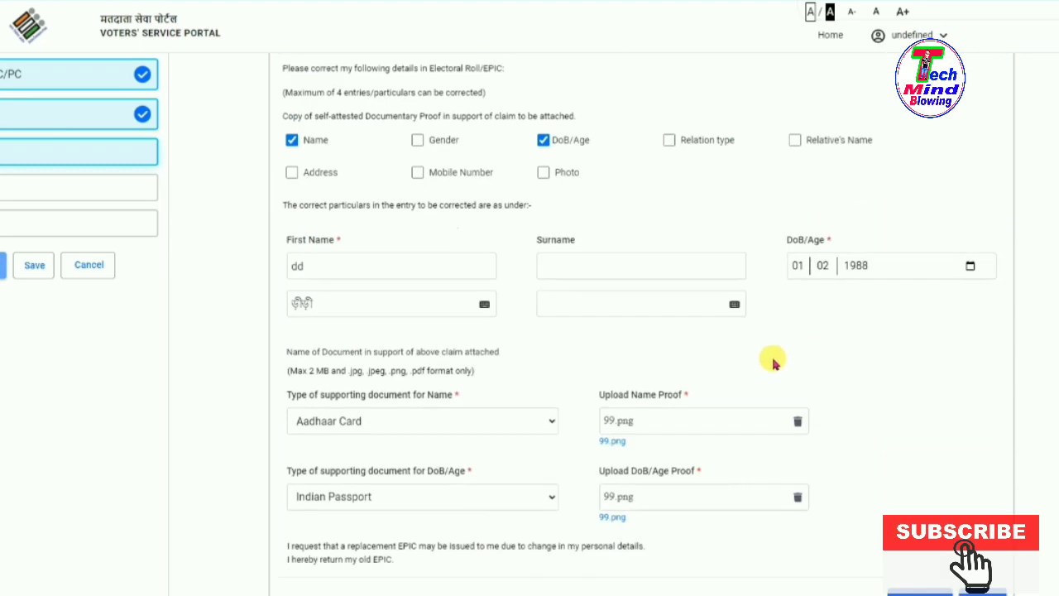
click(293, 141)
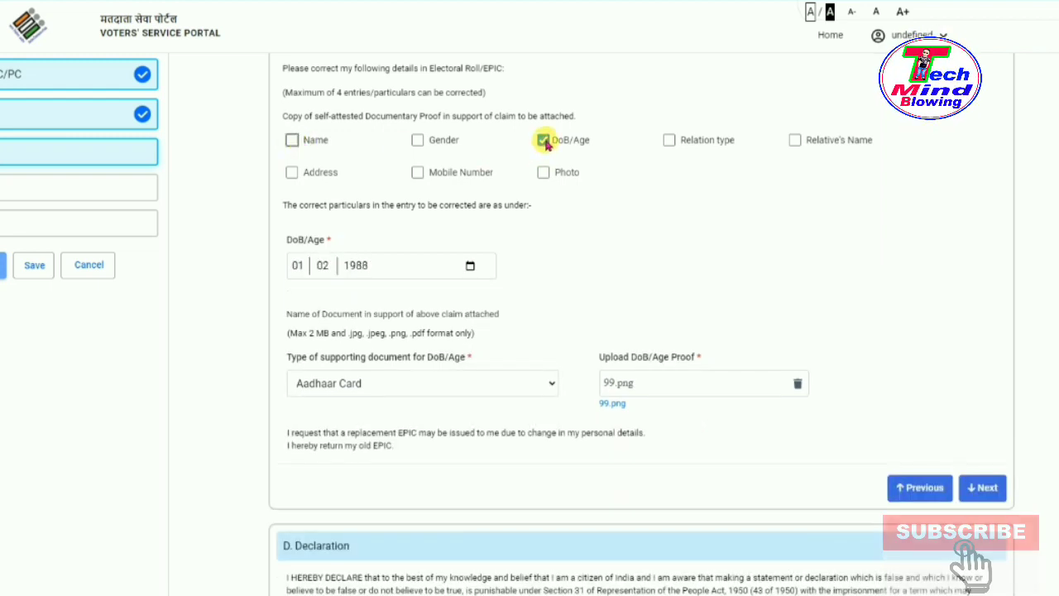
click(544, 172)
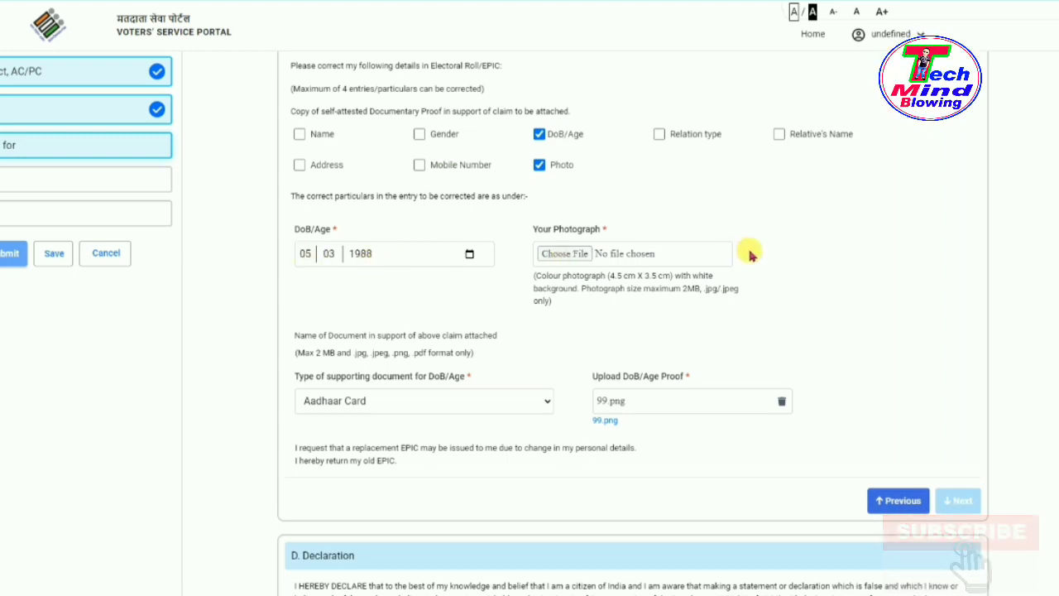
click(573, 255)
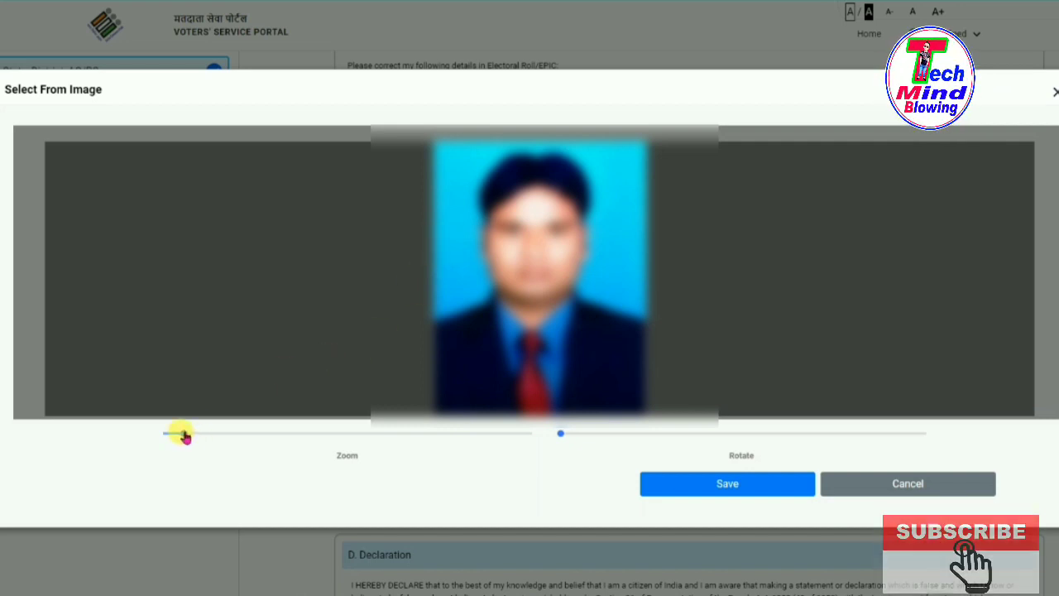
Zoom and save the cropped photograph, and change the DoB/Age proof type to Pan Card.
drag(184, 437, 186, 483)
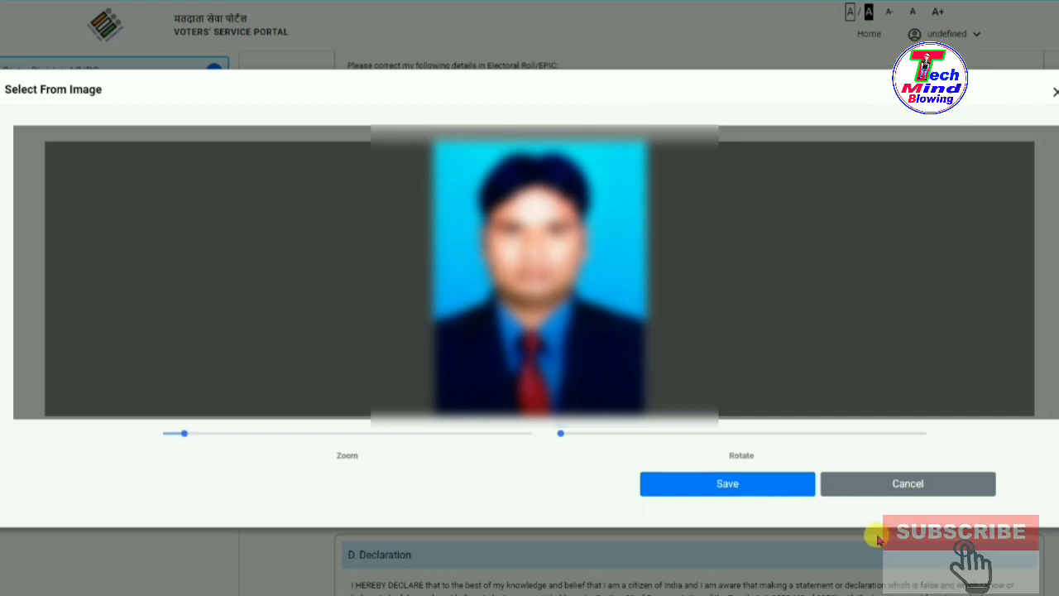
click(728, 487)
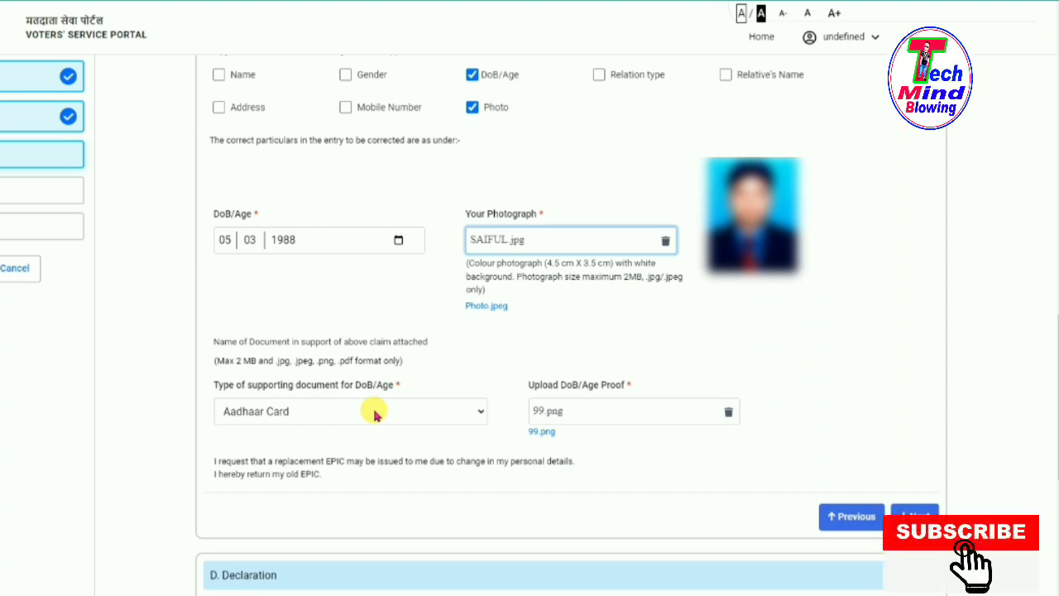
click(373, 414)
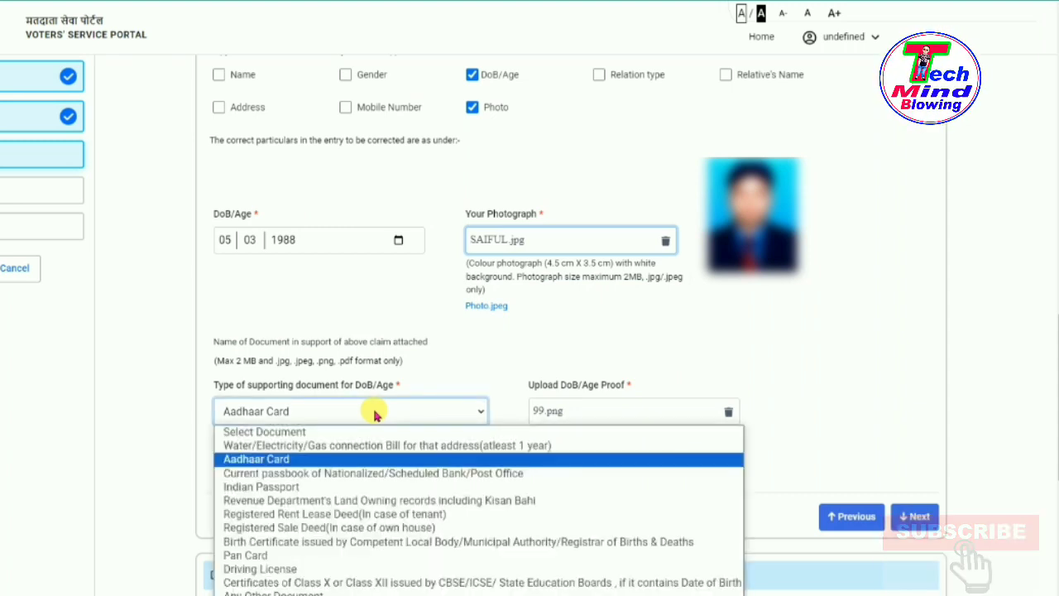
click(271, 558)
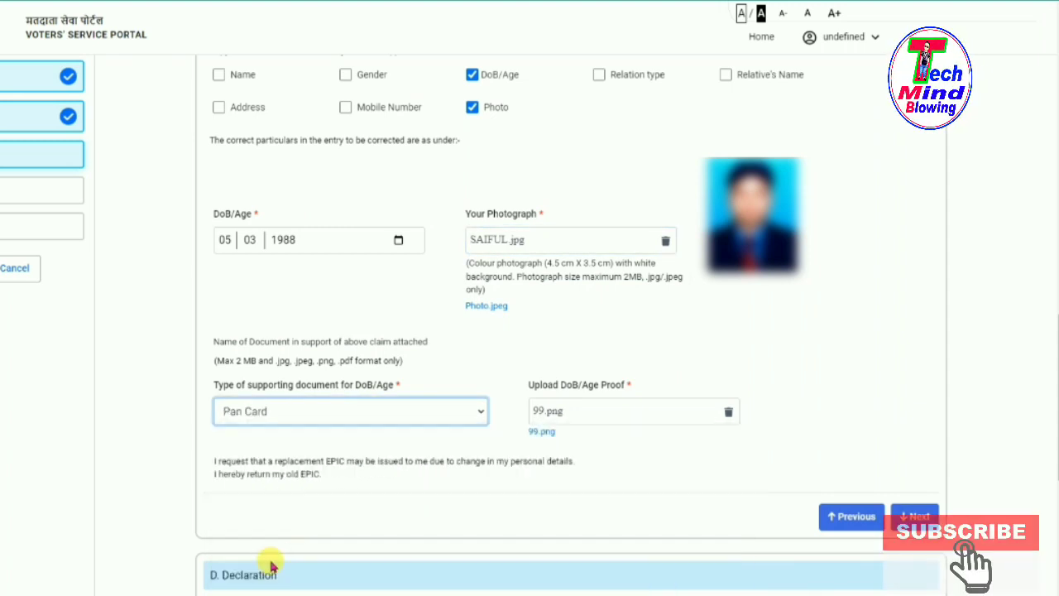
click(573, 418)
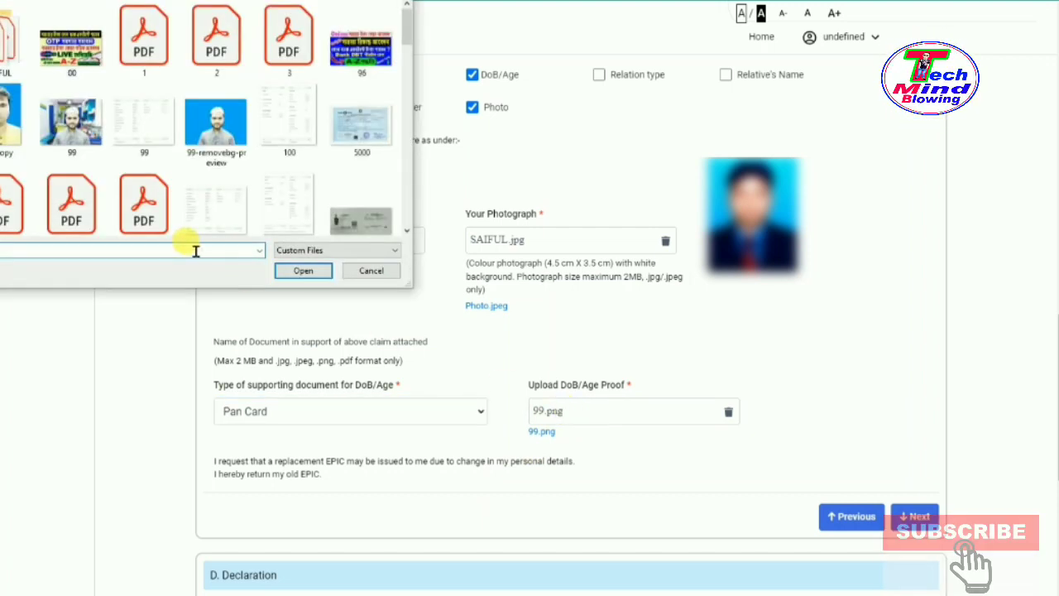
Upload the PAN card JPG image as the Pan Card date-of-birth proof file.
click(196, 251)
key(Down)
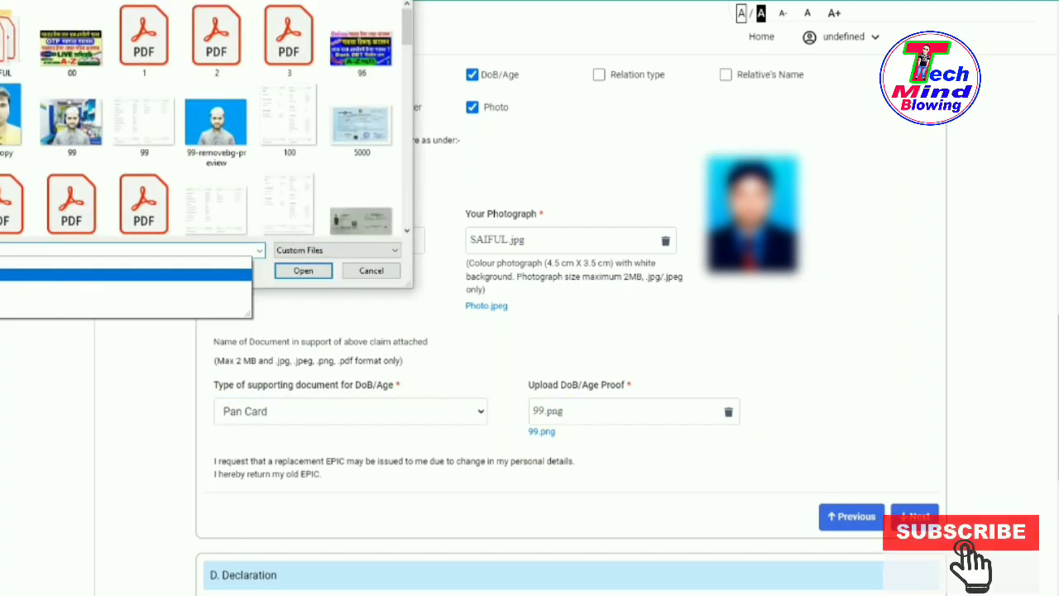
key(Return)
click(303, 273)
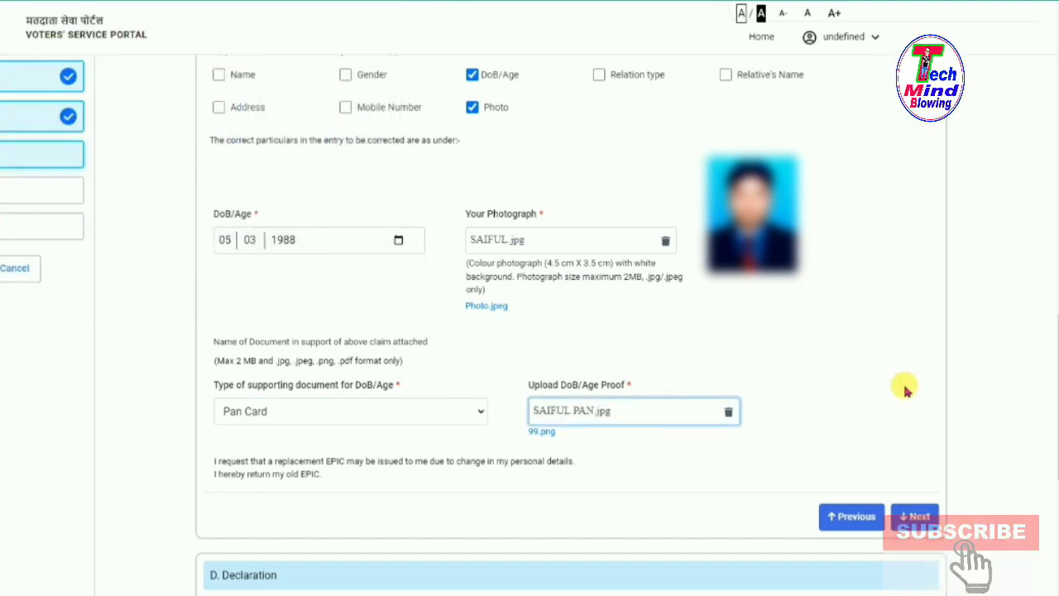
scroll(905, 389, down, 1)
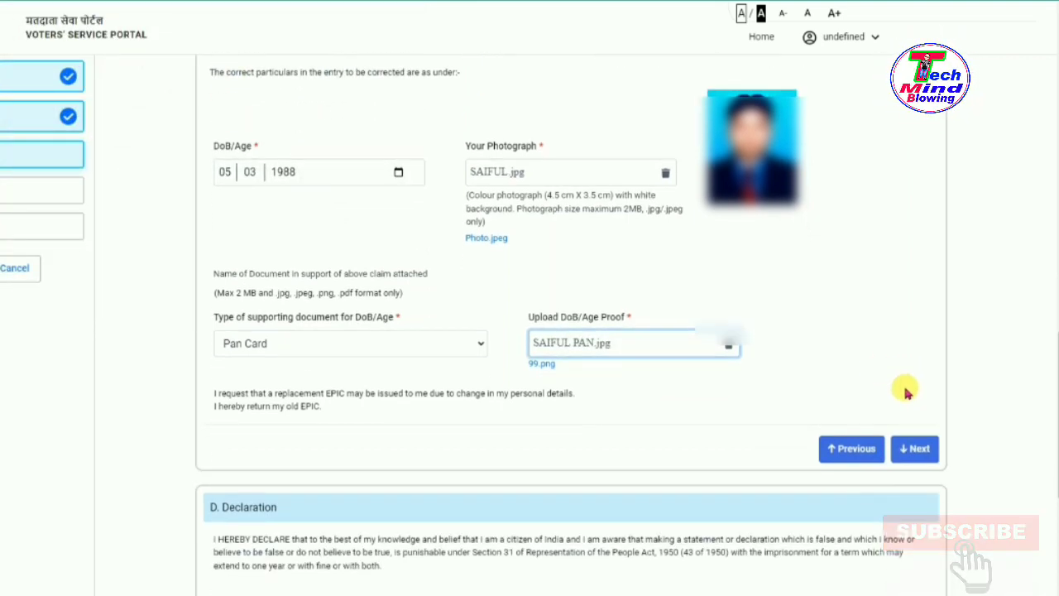
Set the declaration place to MAHAMMADPUR.
click(920, 450)
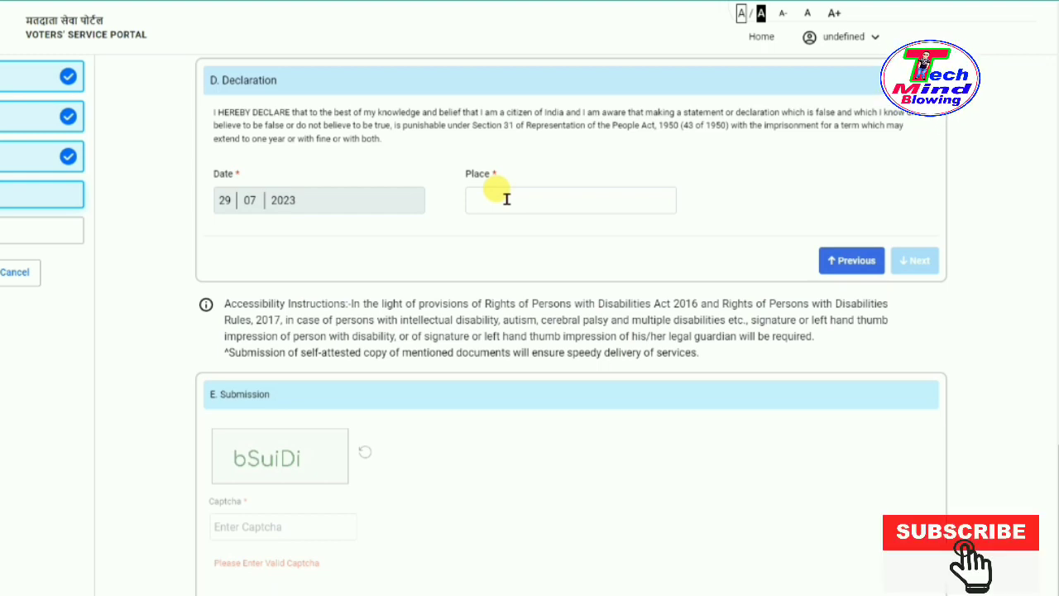
click(507, 198)
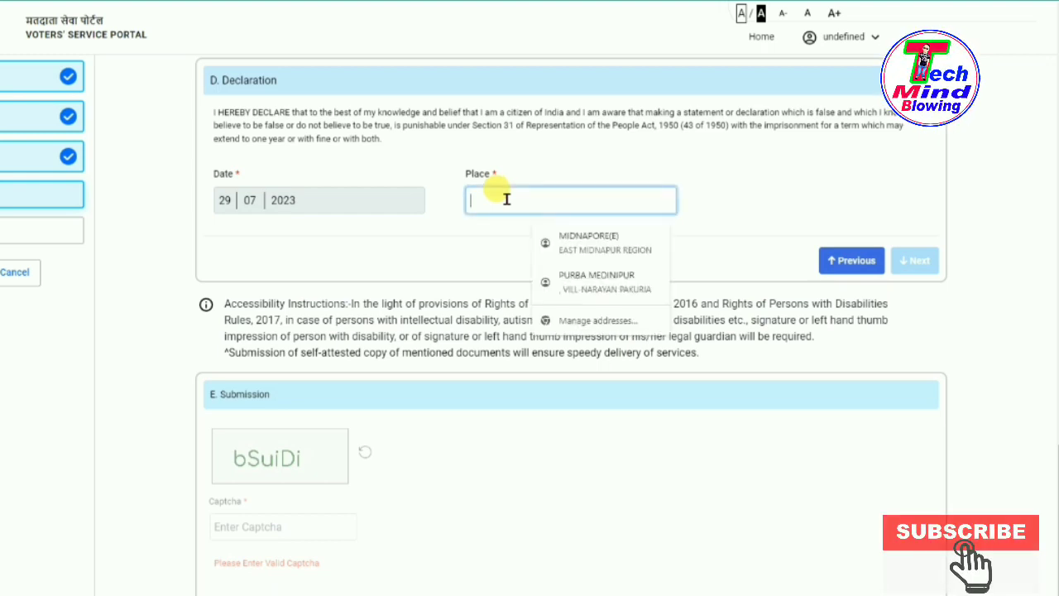
text(AHAMMADPUR)
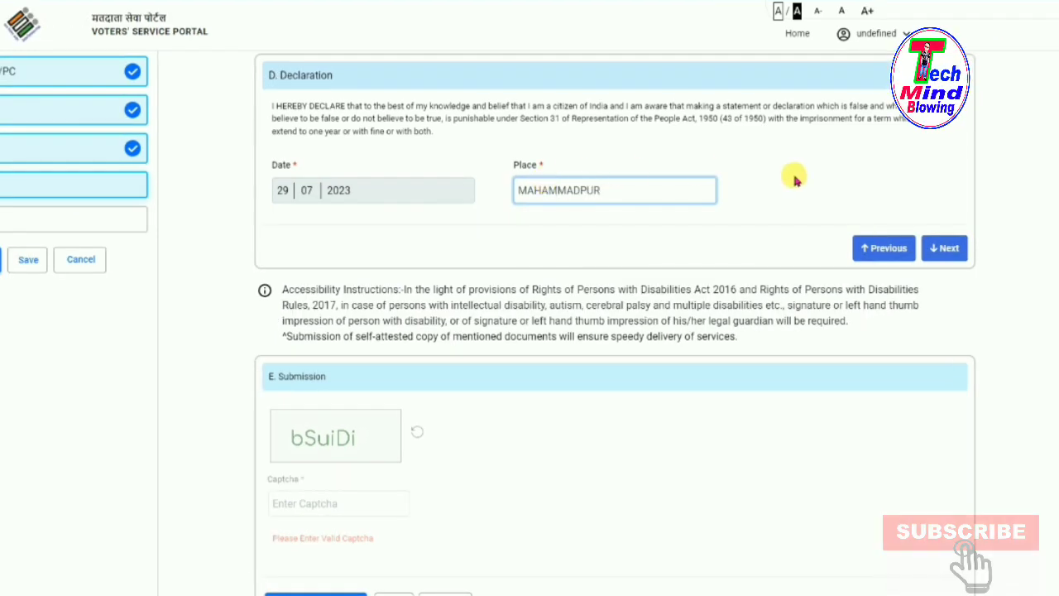
Enter the captcha code and bring up the Form 8 preview.
click(950, 250)
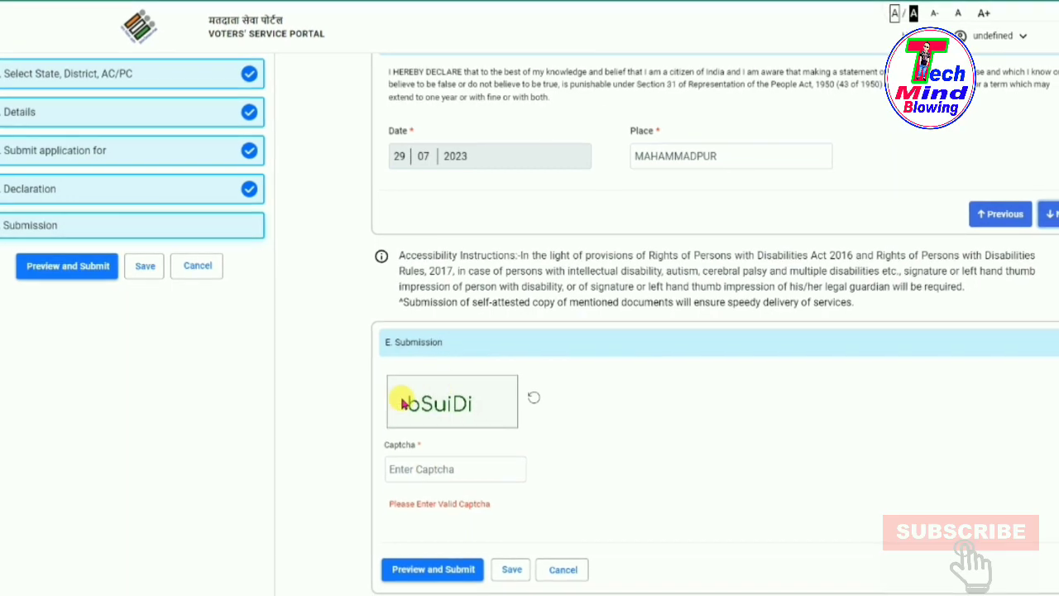
click(406, 459)
text(bSuiDi)
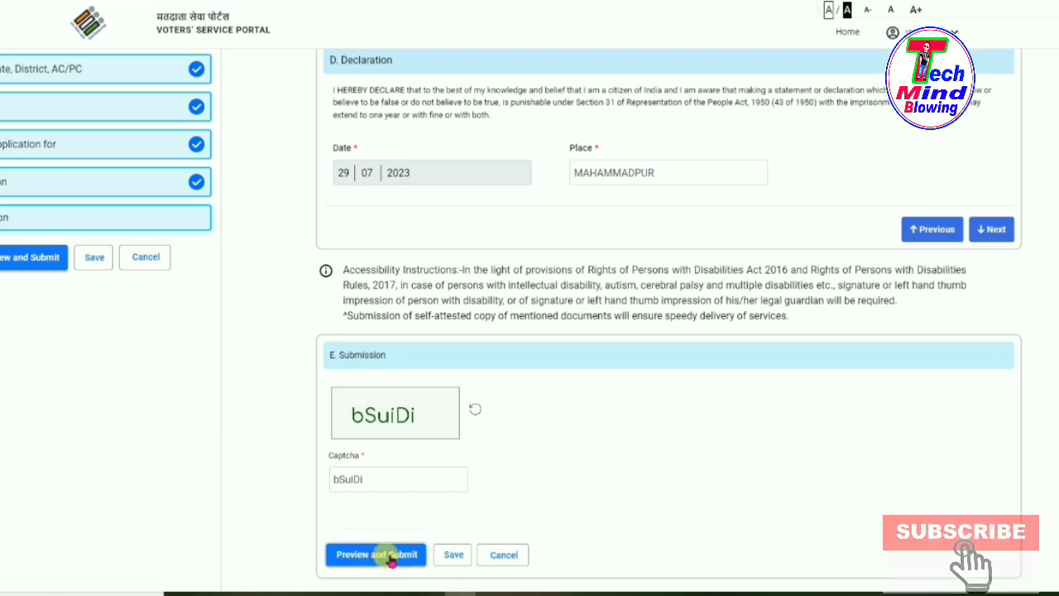
click(389, 556)
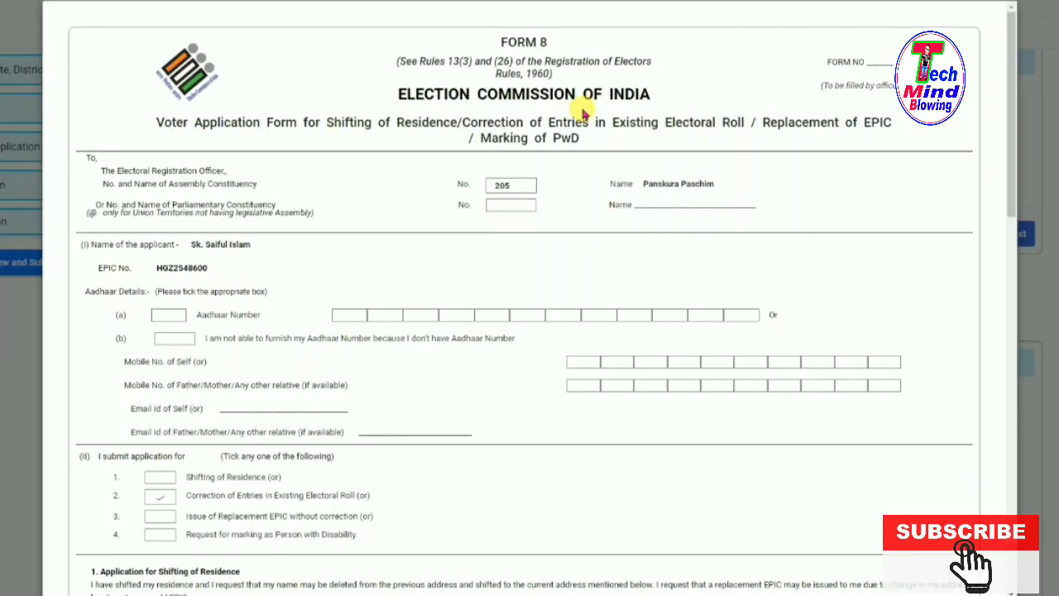
Scroll the Form 8 preview past the MAHAMMADPUR declaration to the acknowledgement receipt.
scroll(583, 115, down, 10)
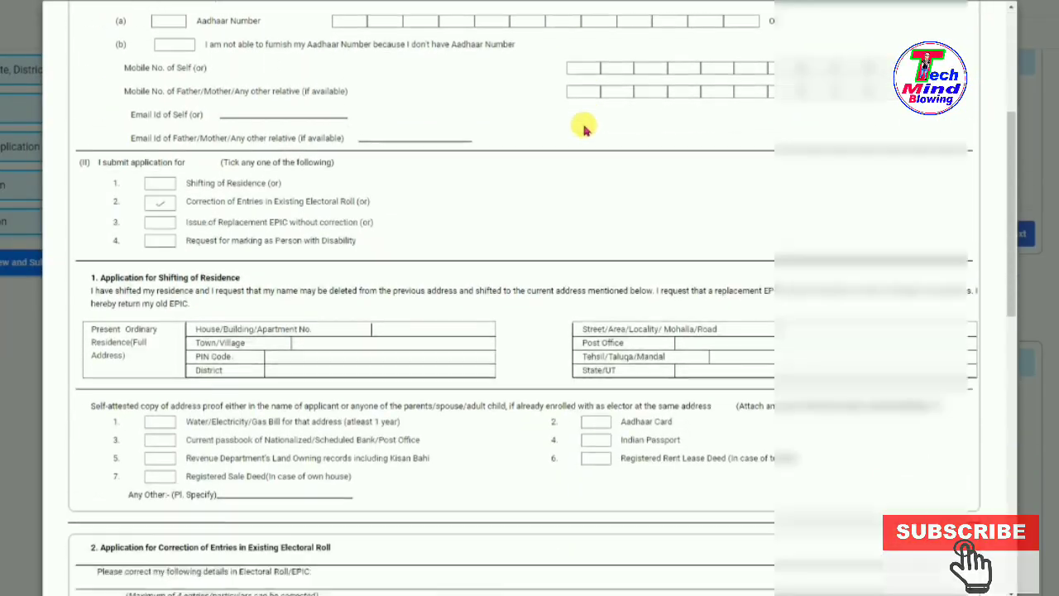
scroll(583, 136, down, 8)
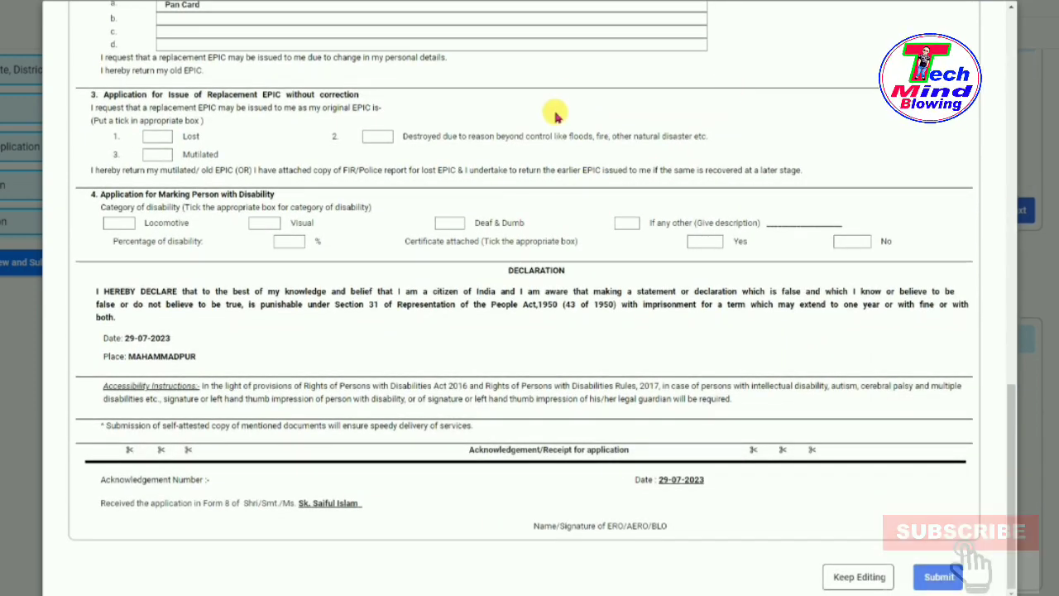
Print the Form 8 preview to Save as PDF, saving it as 'Voters' Services Portal'.
right_click(546, 60)
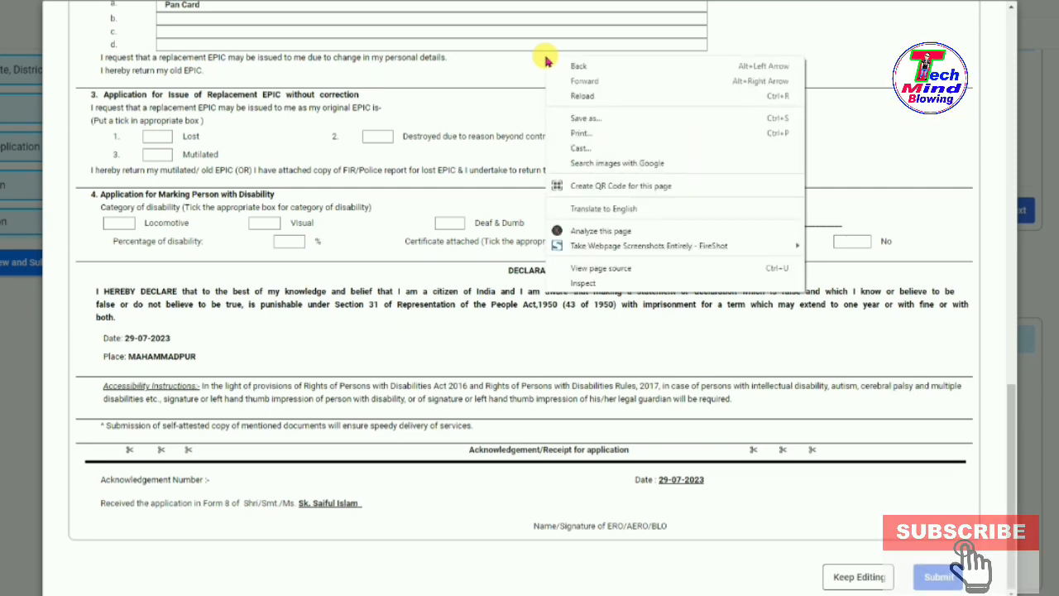
click(599, 137)
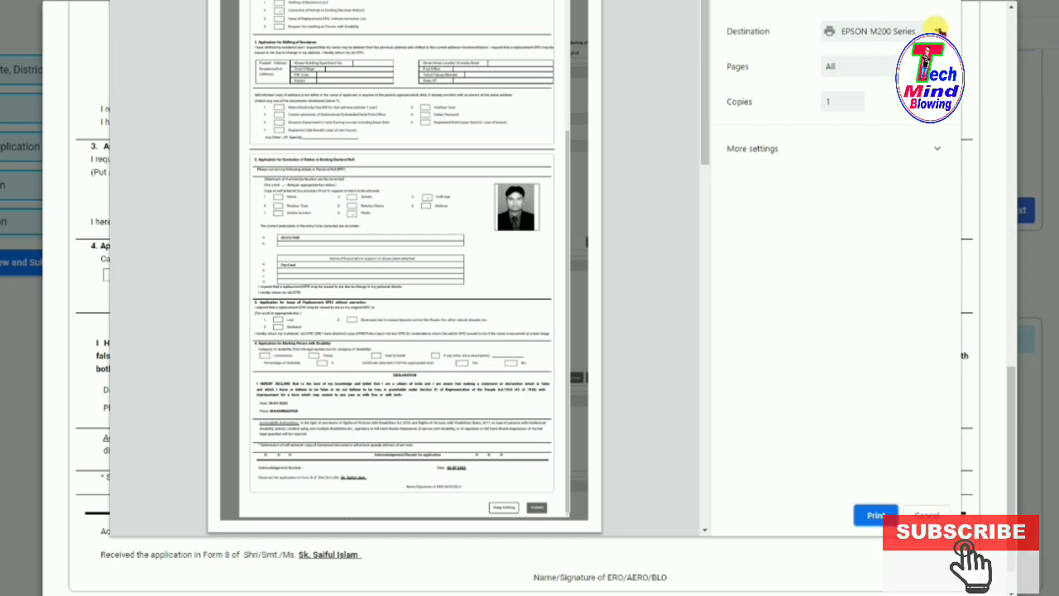
click(938, 31)
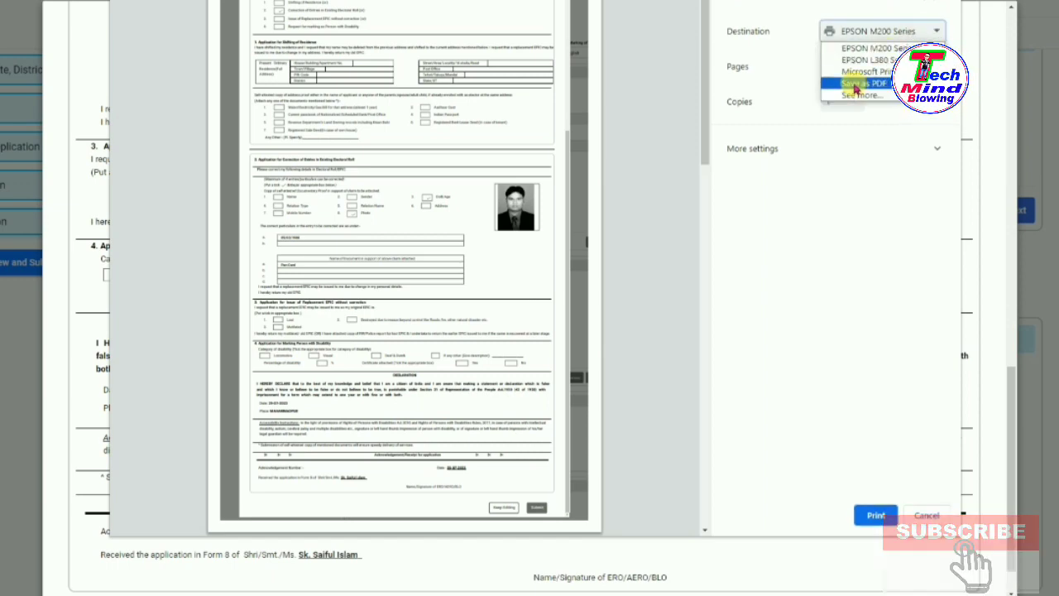
click(881, 83)
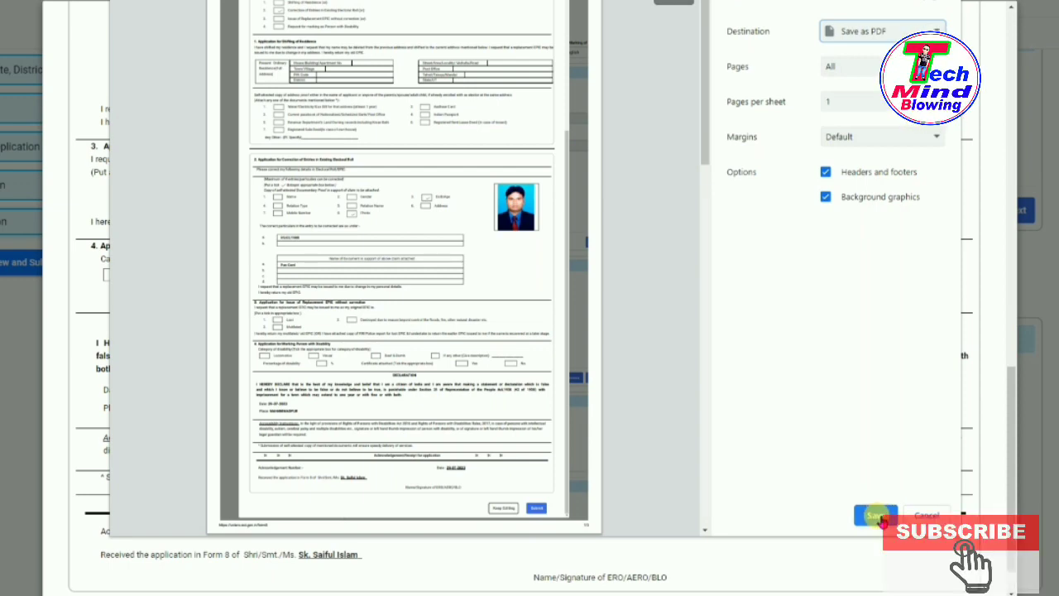
click(884, 517)
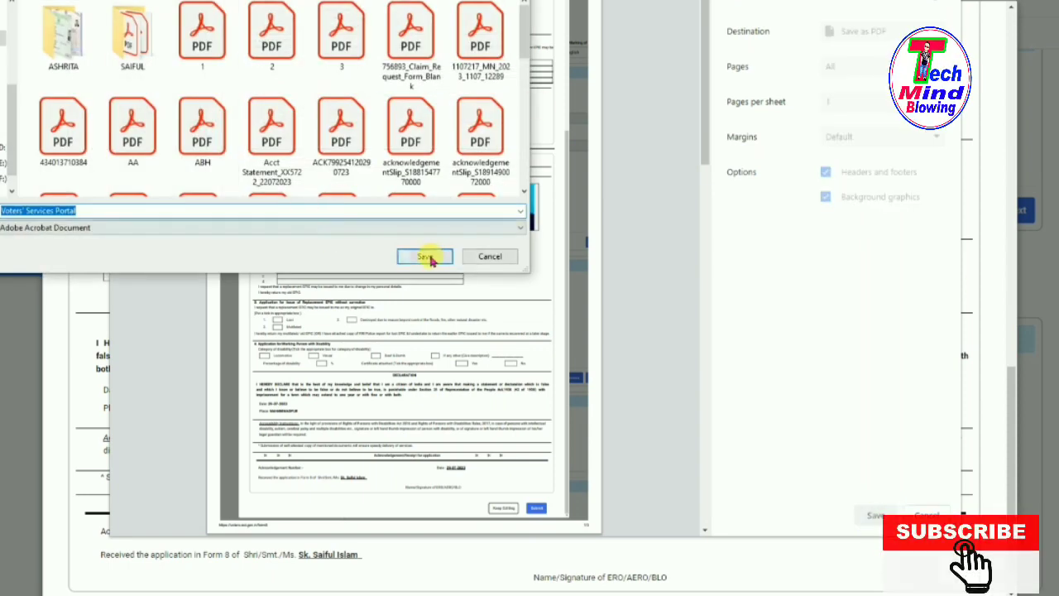
click(426, 258)
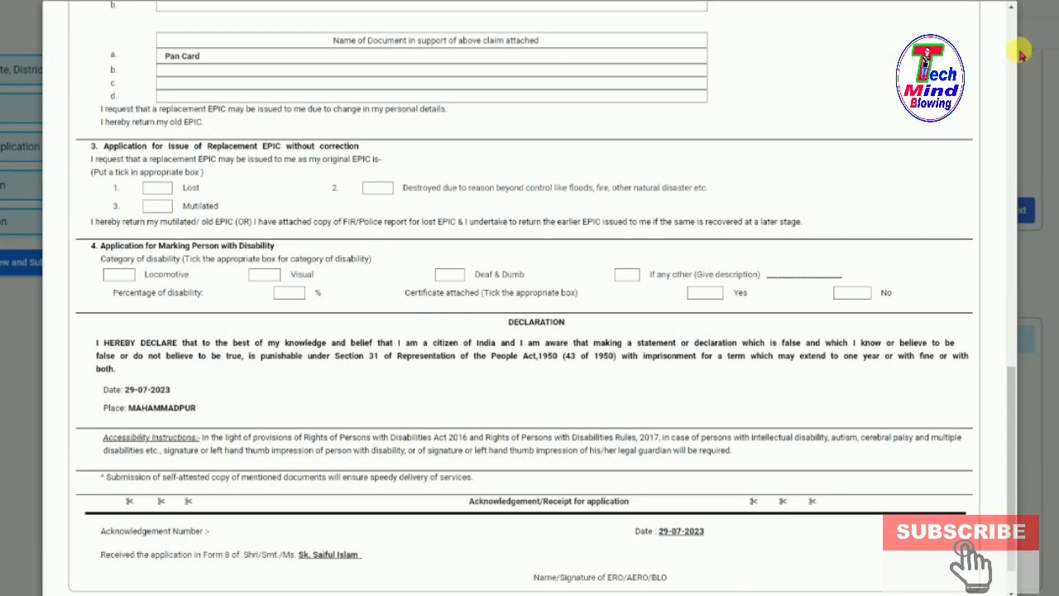
scroll(820, 360, down, 1)
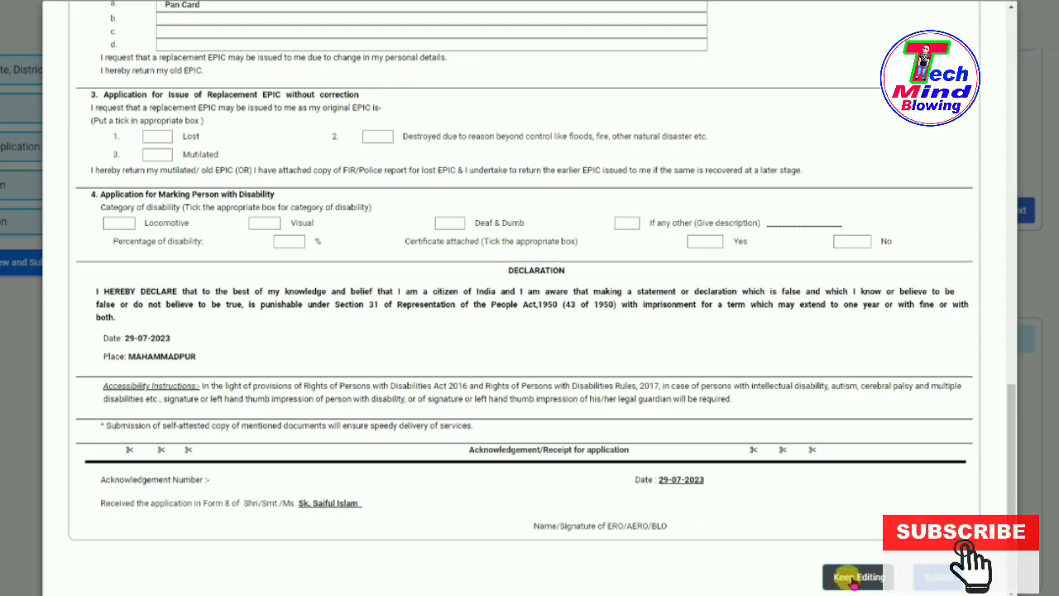
scroll(709, 213, up, 15)
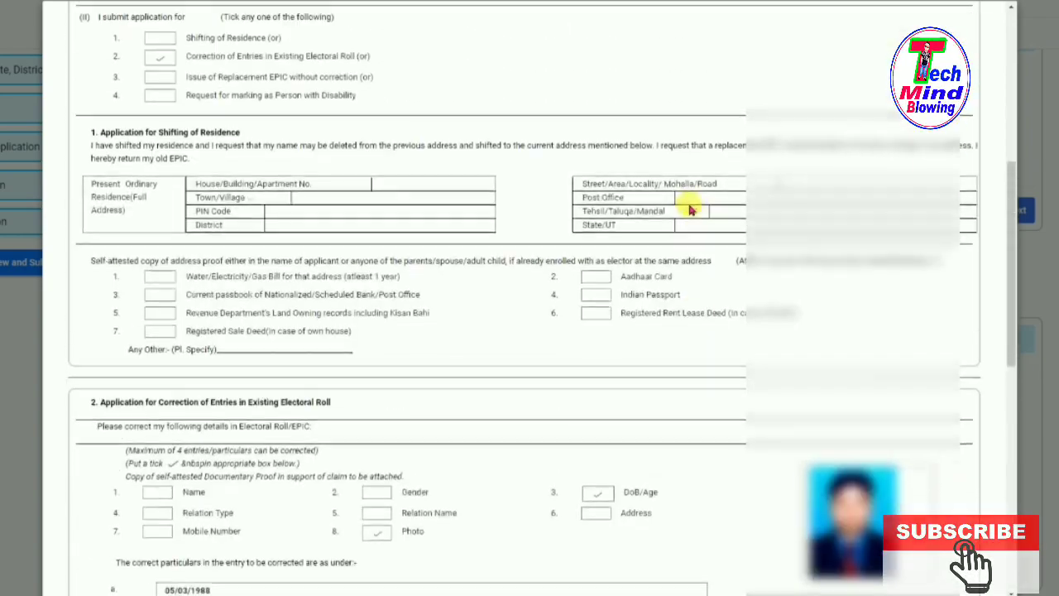
scroll(682, 203, up, 5)
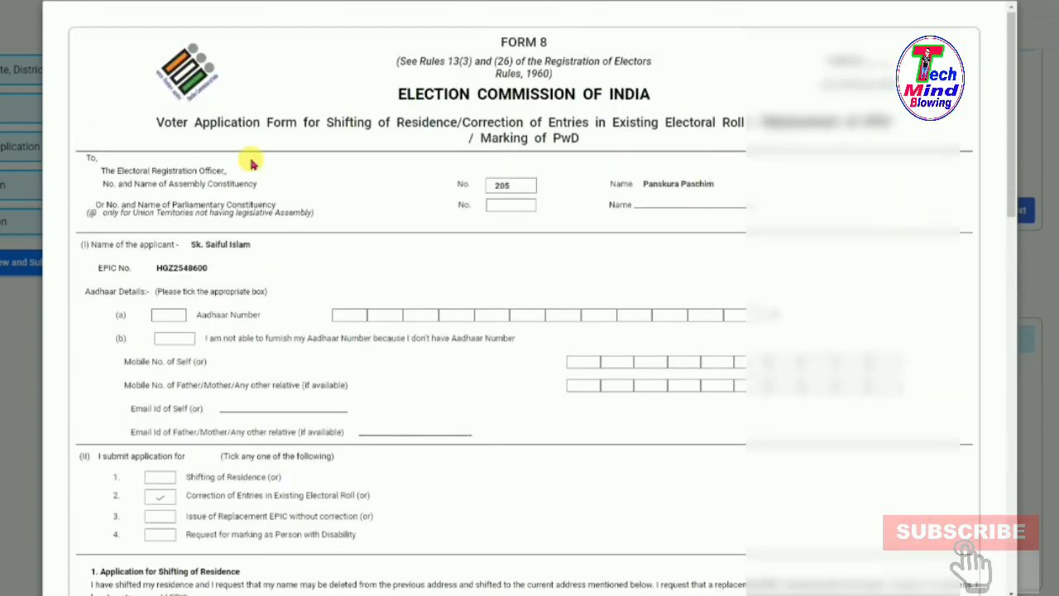
scroll(355, 360, down, 12)
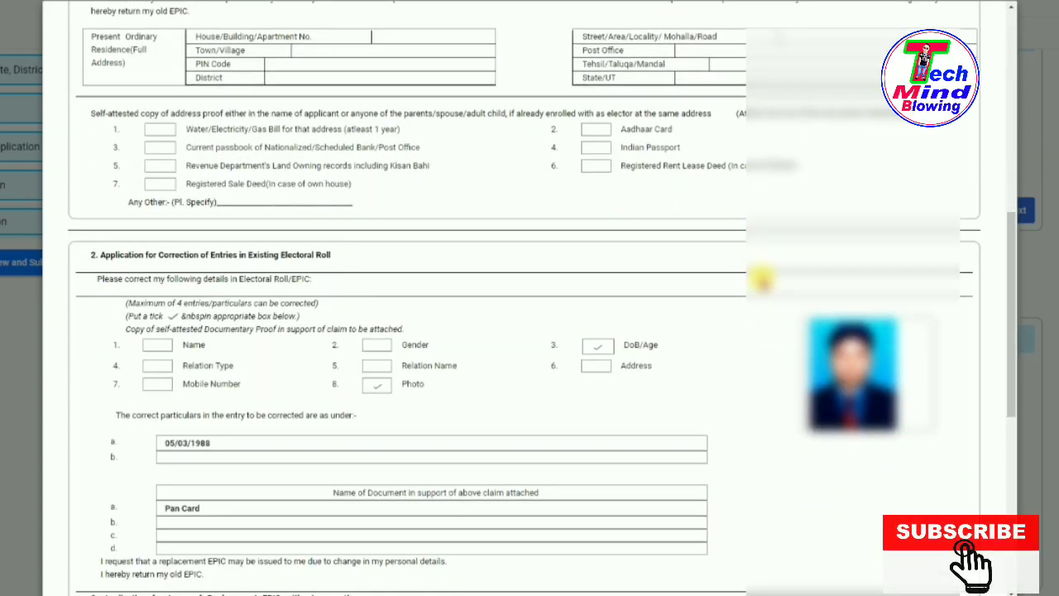
scroll(760, 280, down, 10)
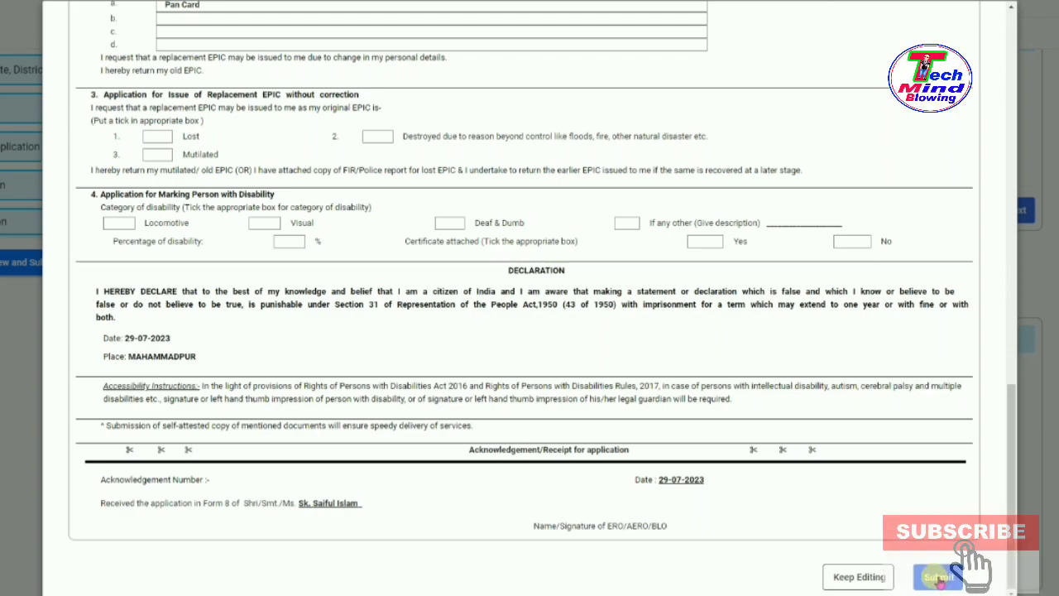
Submit the Form 8 correction and confirm Yes in the Are You Sure? dialog.
click(940, 578)
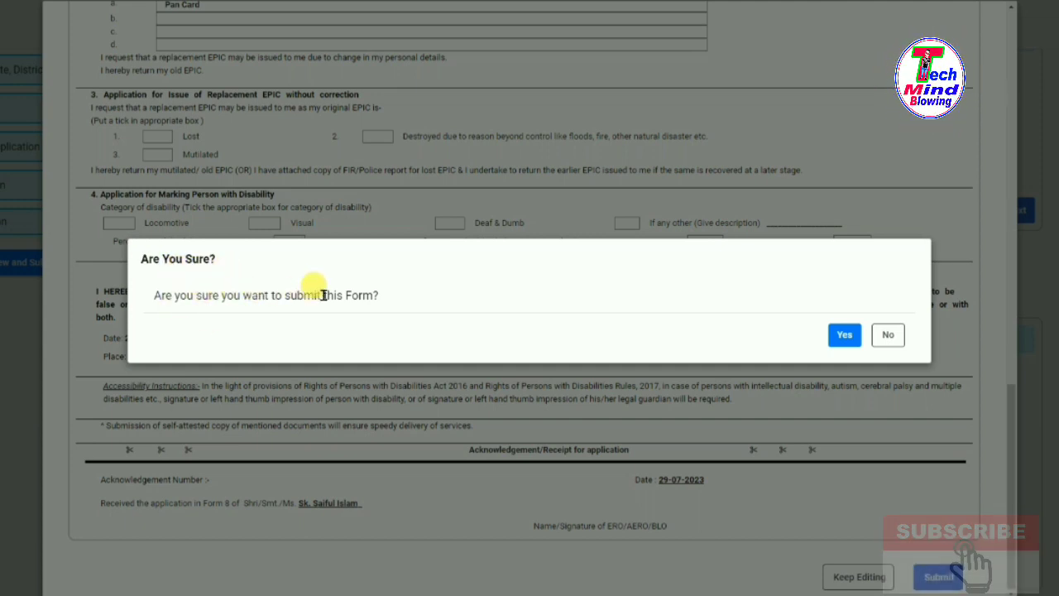
click(846, 336)
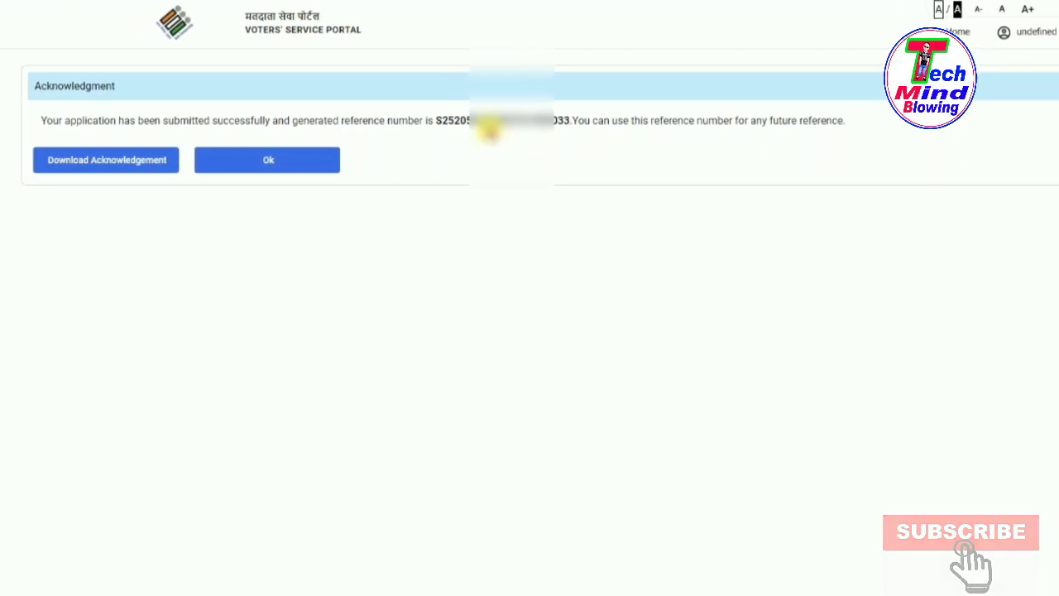
Select the application's reference number on the Acknowledgment page and copy it to the clipboard.
drag(439, 120, 560, 122)
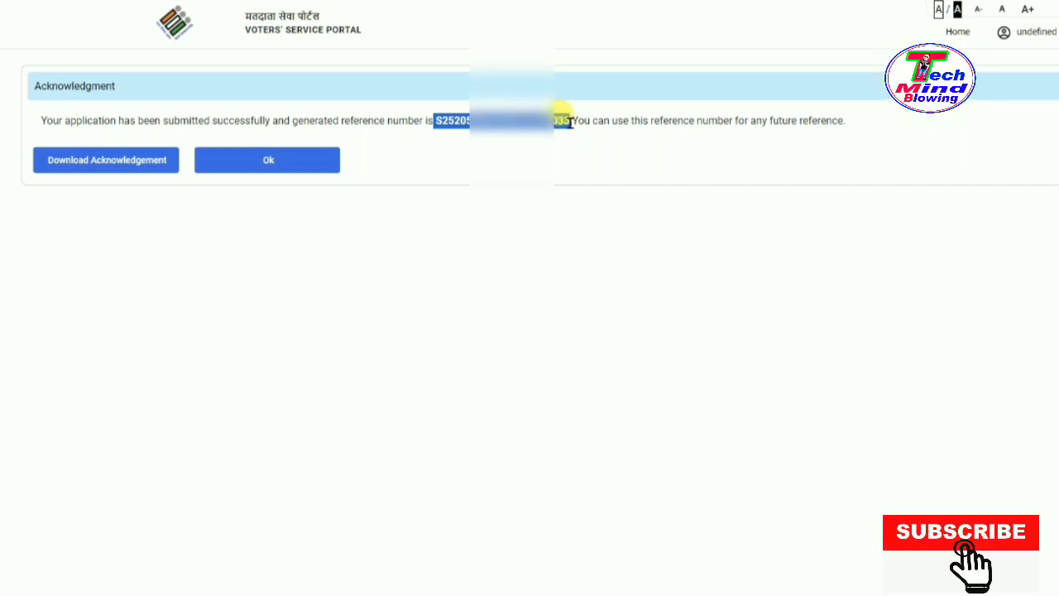
right_click(542, 120)
click(574, 133)
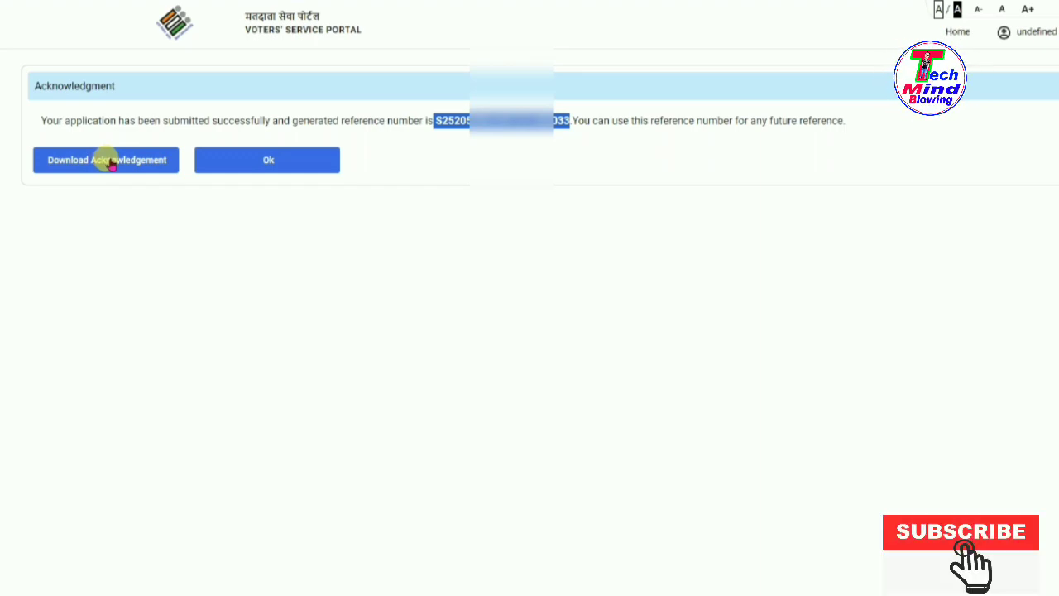
Download the acknowledgement PDF to the Desktop, then confirm with Ok to reach the home page.
click(111, 161)
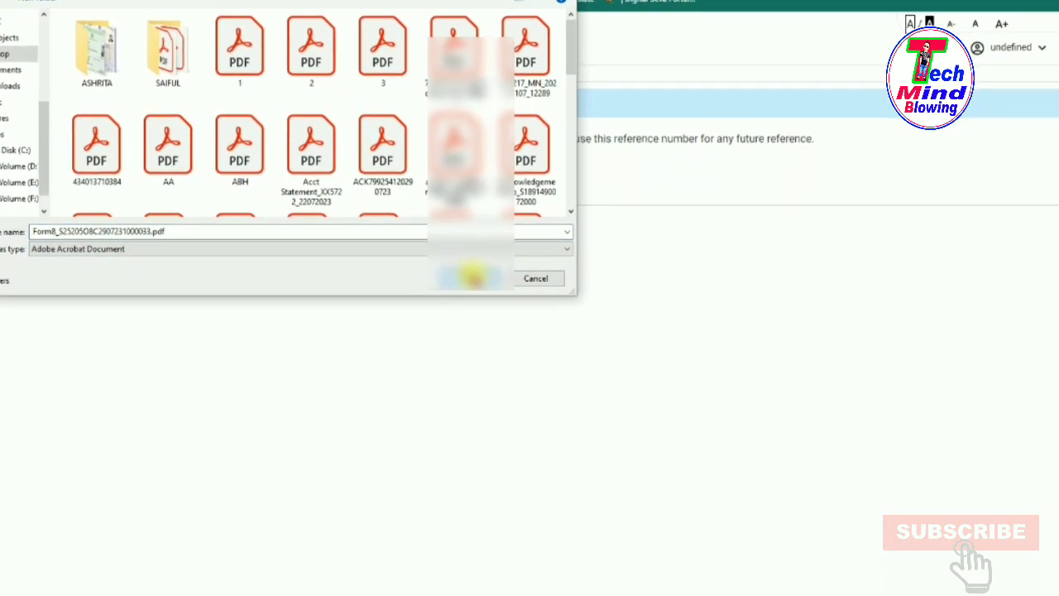
click(476, 277)
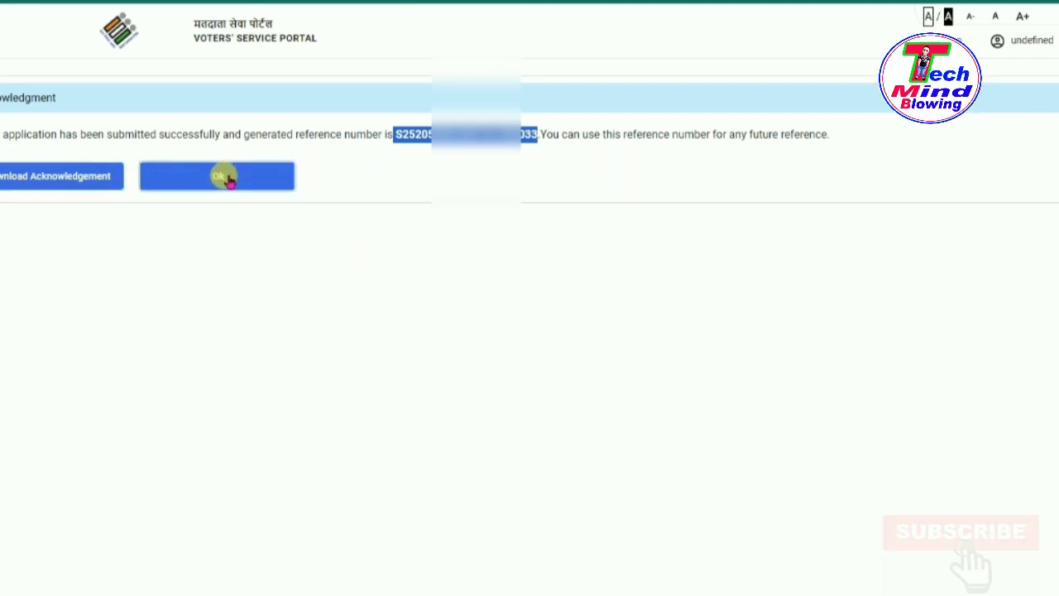
click(219, 176)
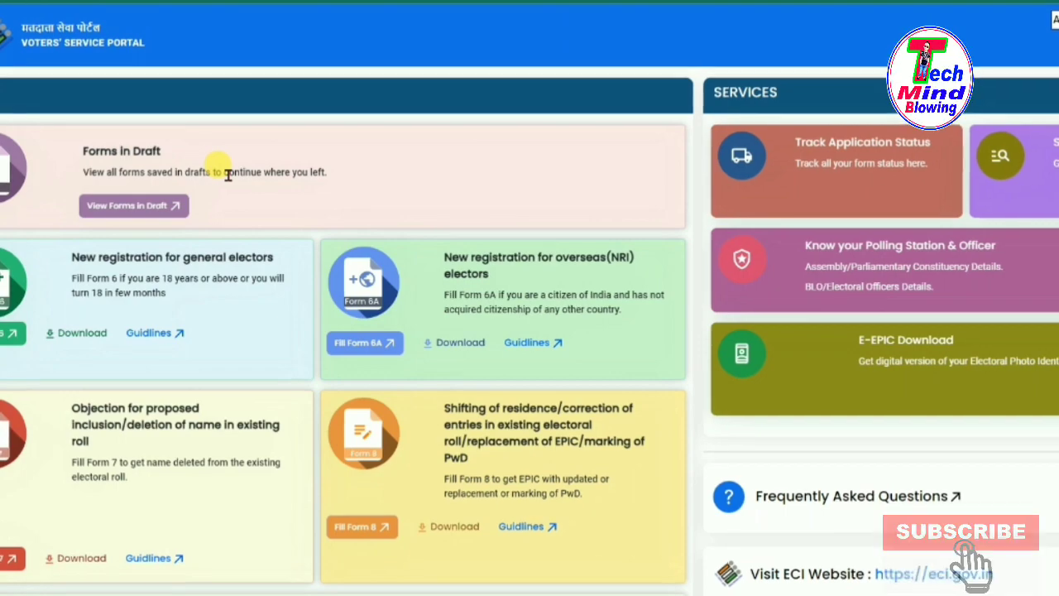